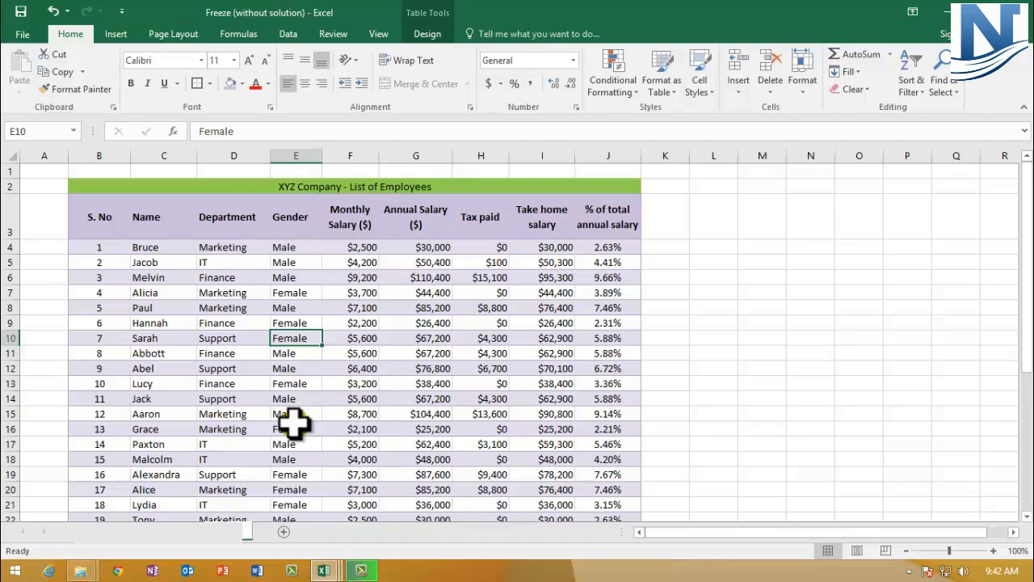
- Switch to the Creating Charts and Graphs workbook and copy the Department Wise Employees bar chart
{"action": "mouse_move", "coordinate": [326, 574]}
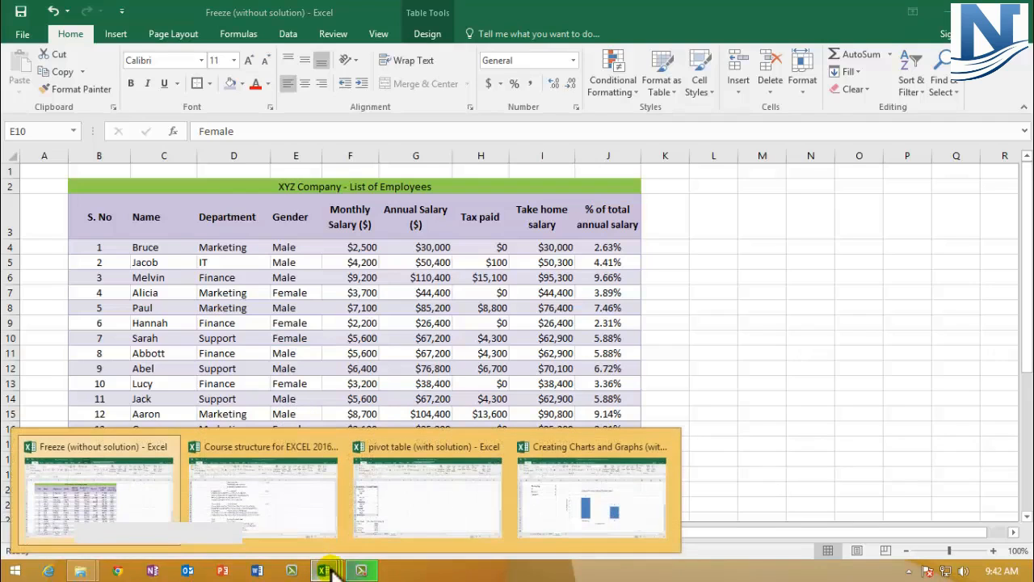
{"action": "left_click", "coordinate": [576, 509]}
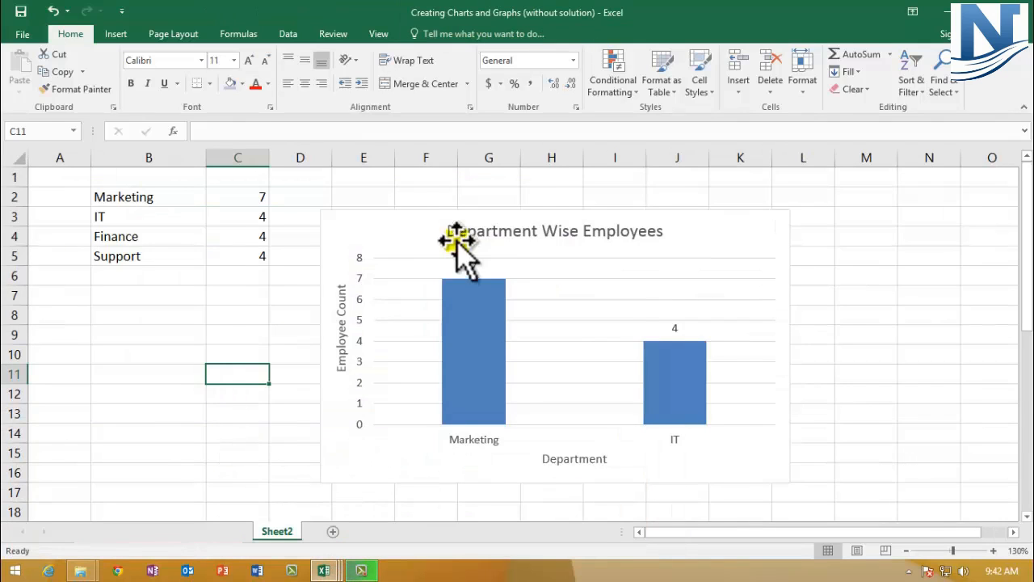
{"action": "left_click", "coordinate": [381, 221]}
{"action": "scroll", "coordinate": [381, 239], "scroll_direction": "down", "scroll_amount": 5}
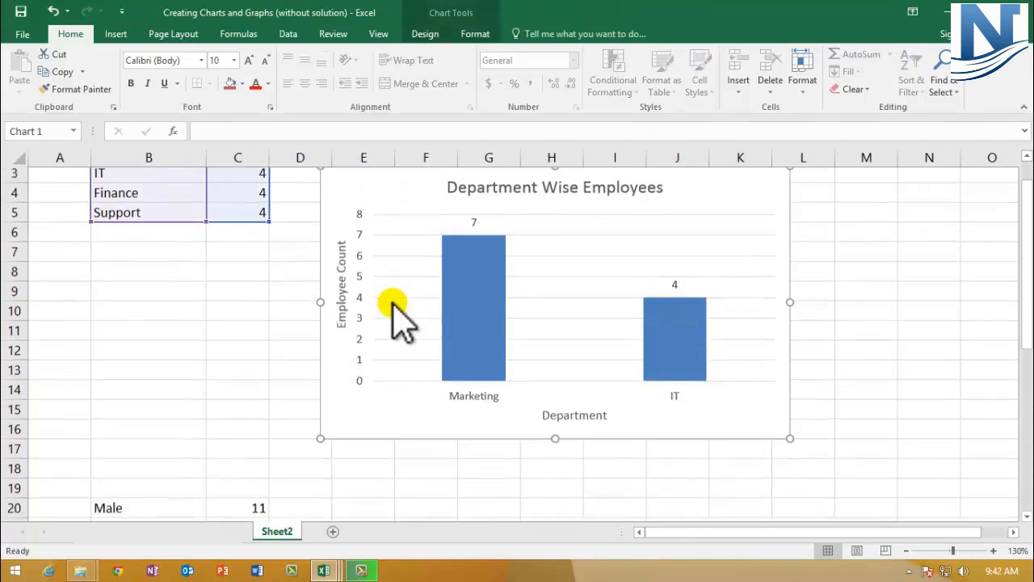
{"action": "left_click", "coordinate": [385, 303]}
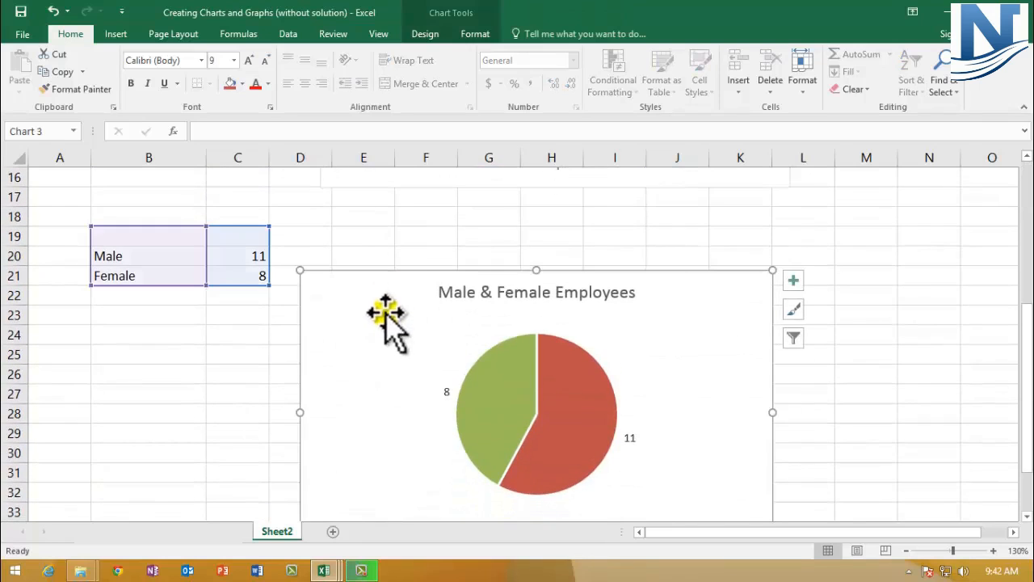
{"action": "scroll", "coordinate": [369, 347], "scroll_direction": "up", "scroll_amount": 5}
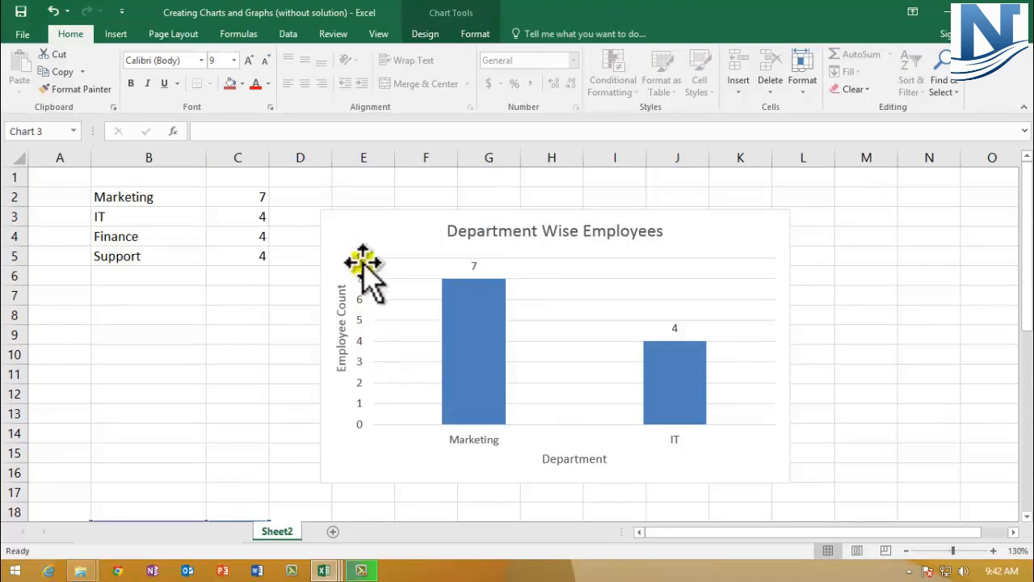
{"action": "left_click", "coordinate": [331, 218]}
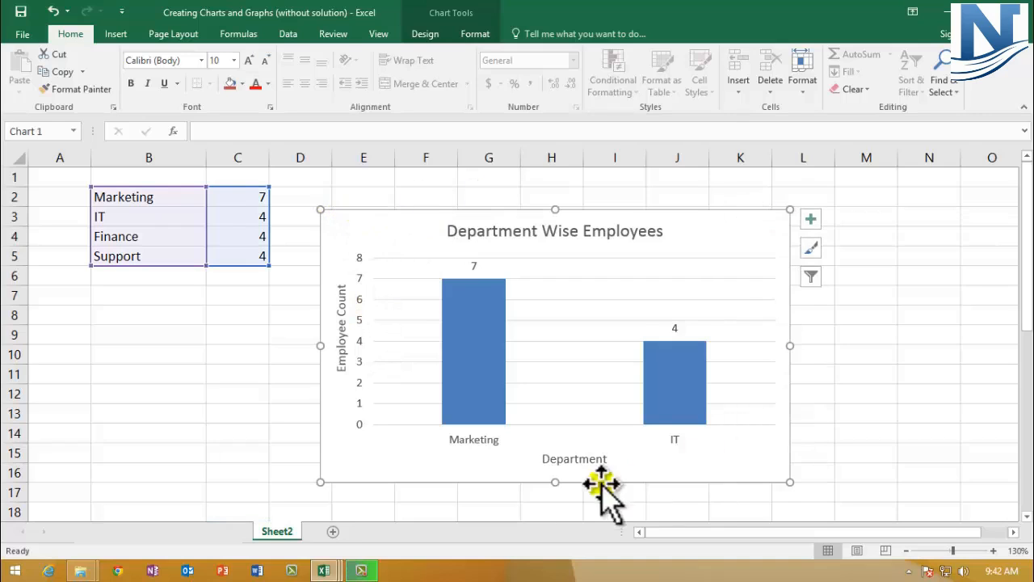
{"action": "right_click", "coordinate": [377, 226]}
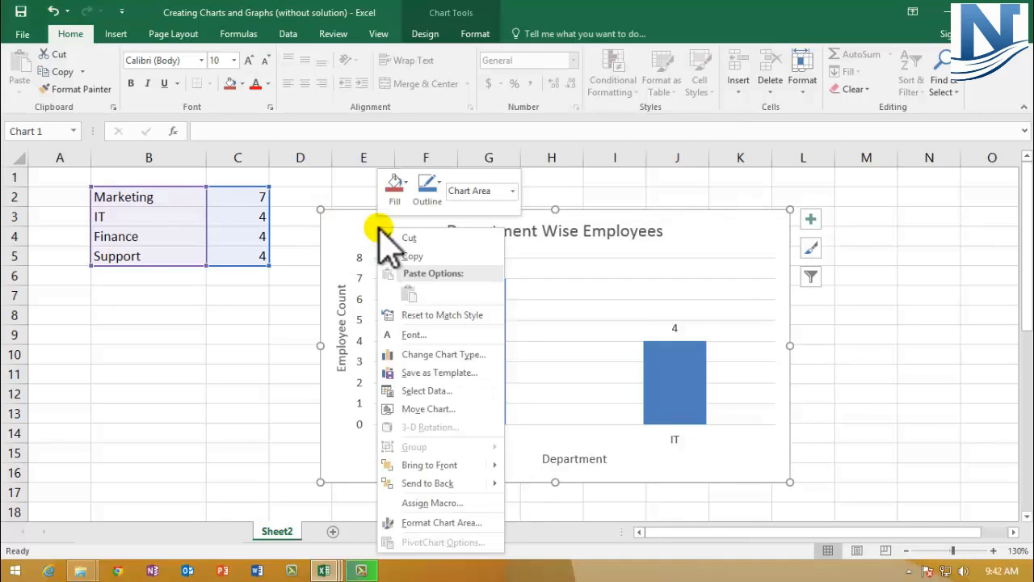
{"action": "left_click", "coordinate": [411, 256]}
- Paste the bar chart into the Freeze workbook's employee sheet below the data table and move it up
{"action": "mouse_move", "coordinate": [327, 570]}
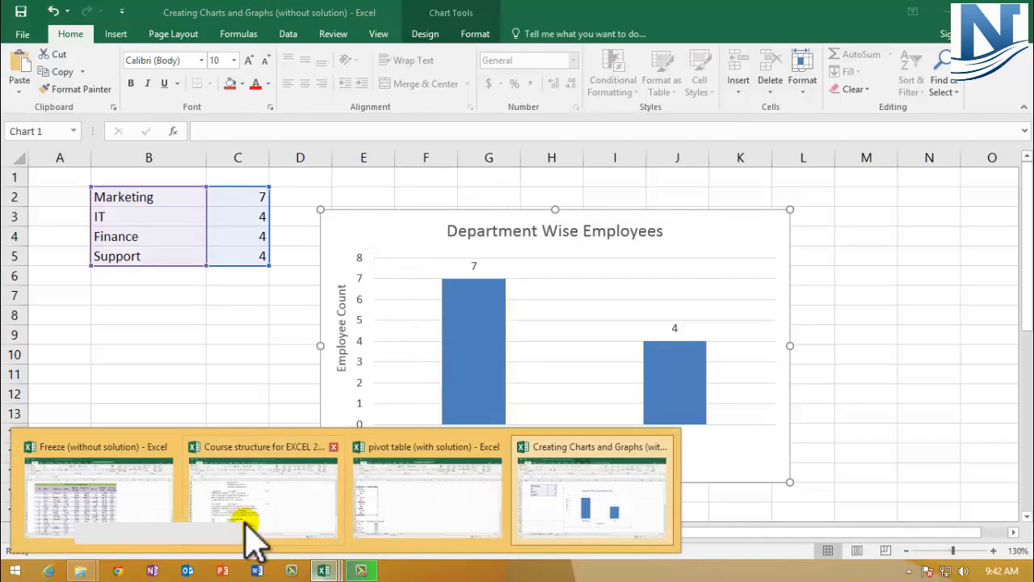
{"action": "left_click", "coordinate": [143, 512]}
{"action": "scroll", "coordinate": [613, 420], "scroll_direction": "down", "scroll_amount": 4}
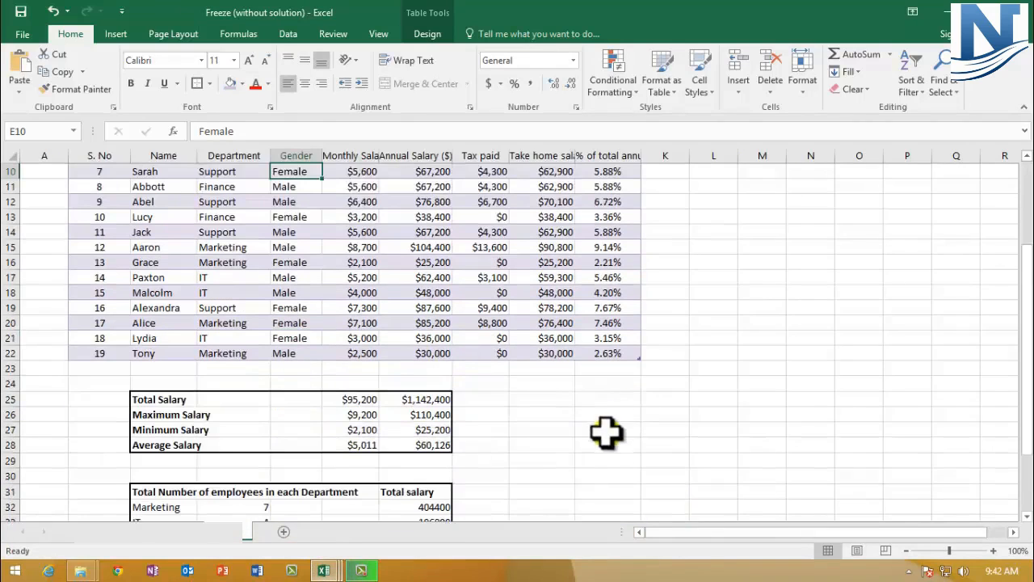
{"action": "left_click", "coordinate": [528, 369]}
{"action": "right_click", "coordinate": [527, 370]}
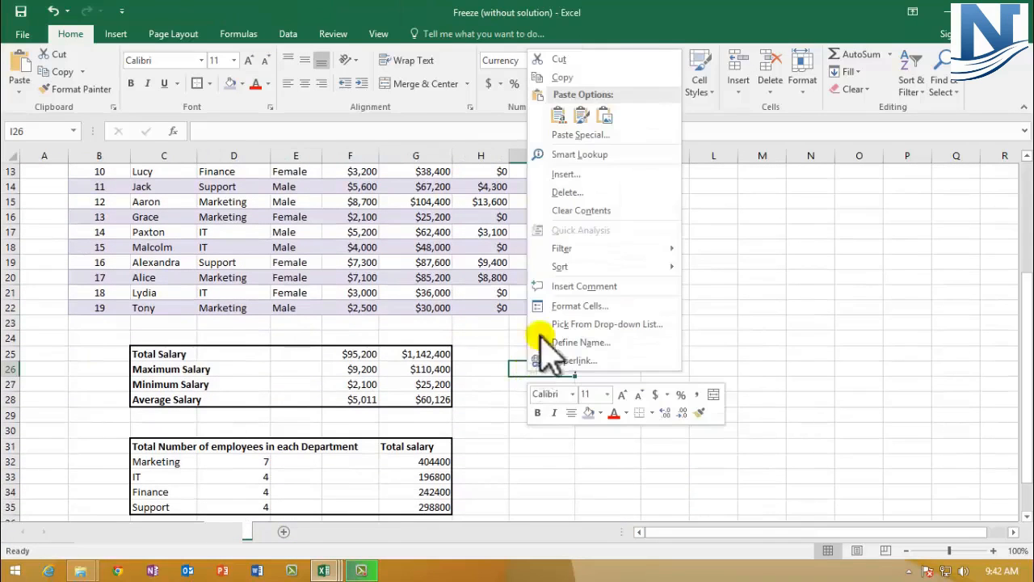
{"action": "left_click", "coordinate": [558, 115]}
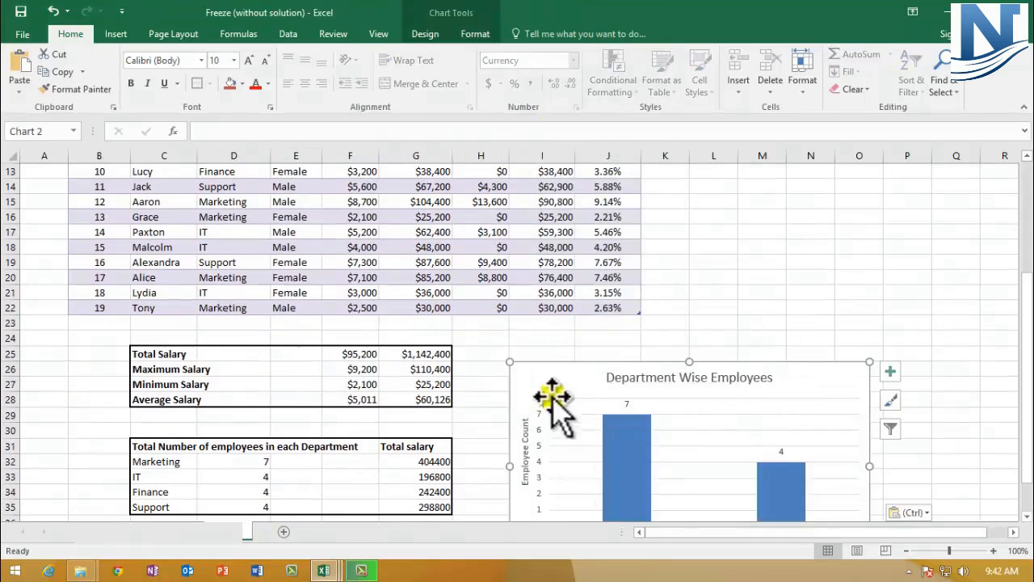
{"action": "left_click_drag", "start_coordinate": [535, 381], "coordinate": [470, 274]}
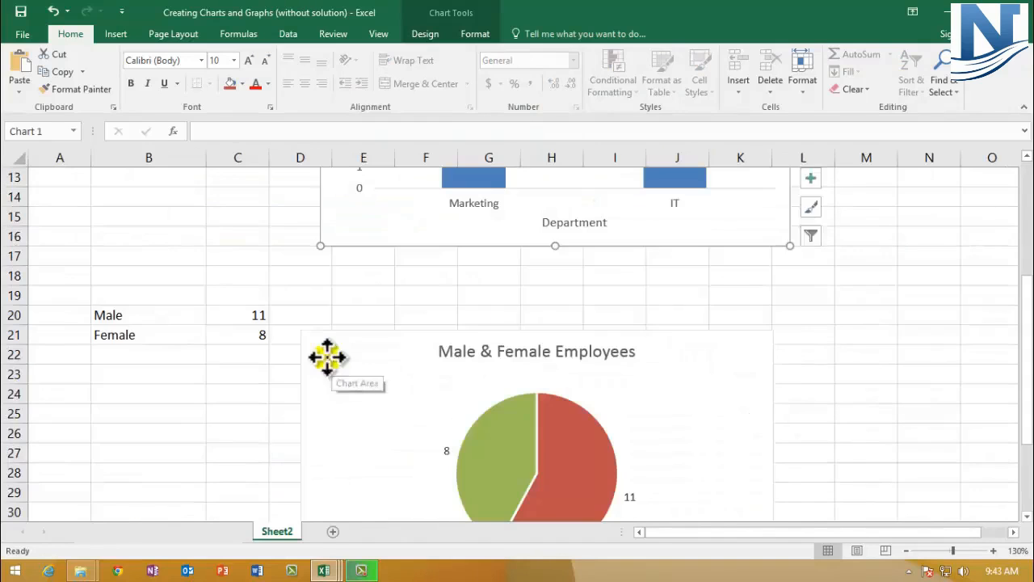
- Copy the Male & Female Employees pie chart and paste it into the Freeze workbook's sheet
{"action": "scroll", "coordinate": [329, 369], "scroll_direction": "down", "scroll_amount": 1}
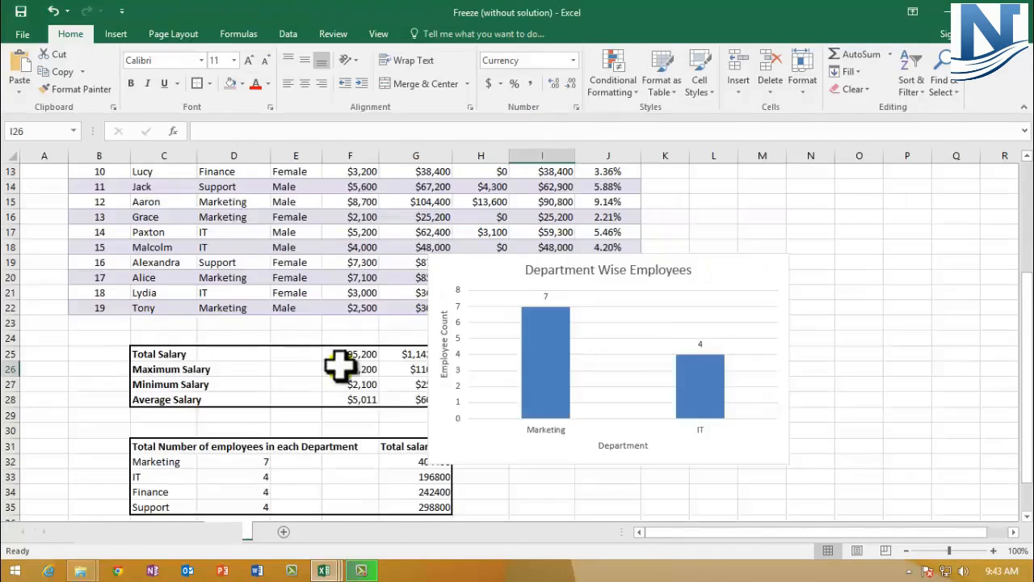
{"action": "scroll", "coordinate": [342, 363], "scroll_direction": "down", "scroll_amount": 1}
{"action": "left_click", "coordinate": [540, 461]}
{"action": "left_click", "coordinate": [541, 479]}
{"action": "key", "text": "ctrl+v"}
{"action": "scroll", "coordinate": [534, 469], "scroll_direction": "down", "scroll_amount": 2}
{"action": "scroll", "coordinate": [519, 422], "scroll_direction": "up", "scroll_amount": 2}
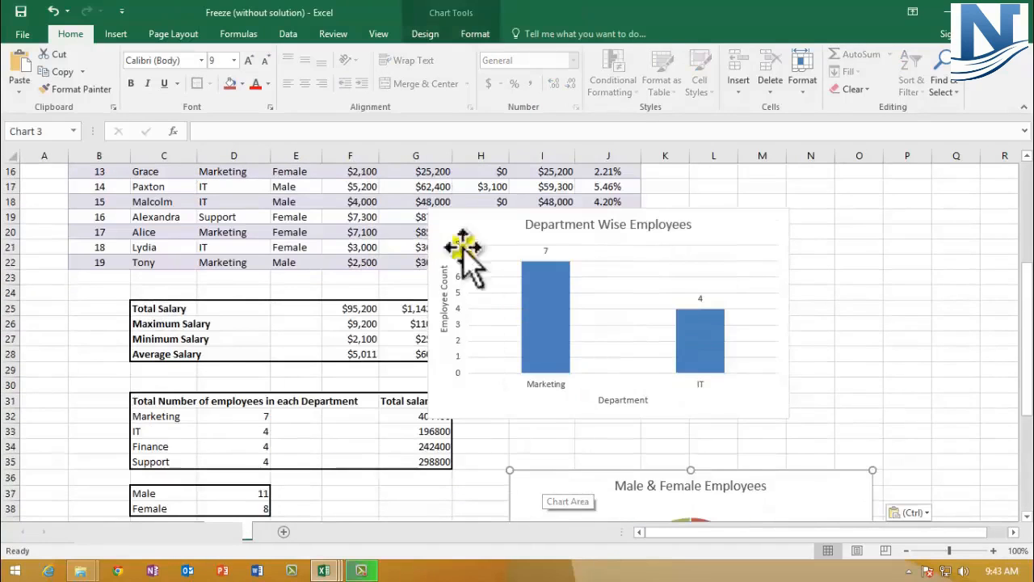
- Arrange the bar and pie charts side by side below the employee table, around rows 24 to 38
{"action": "left_click_drag", "start_coordinate": [439, 217], "coordinate": [178, 300]}
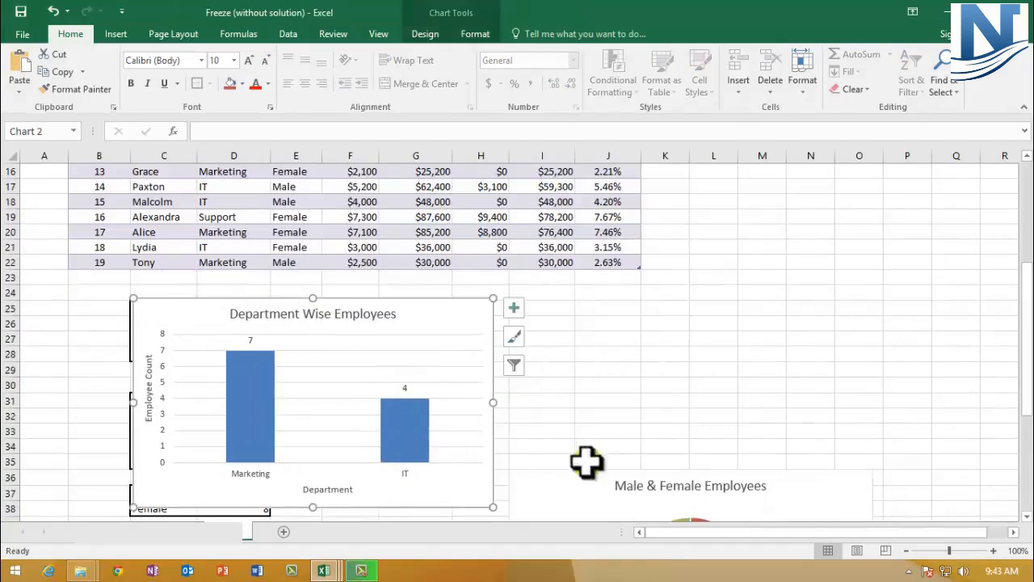
{"action": "left_click_drag", "start_coordinate": [549, 485], "coordinate": [575, 305]}
{"action": "left_click", "coordinate": [457, 315]}
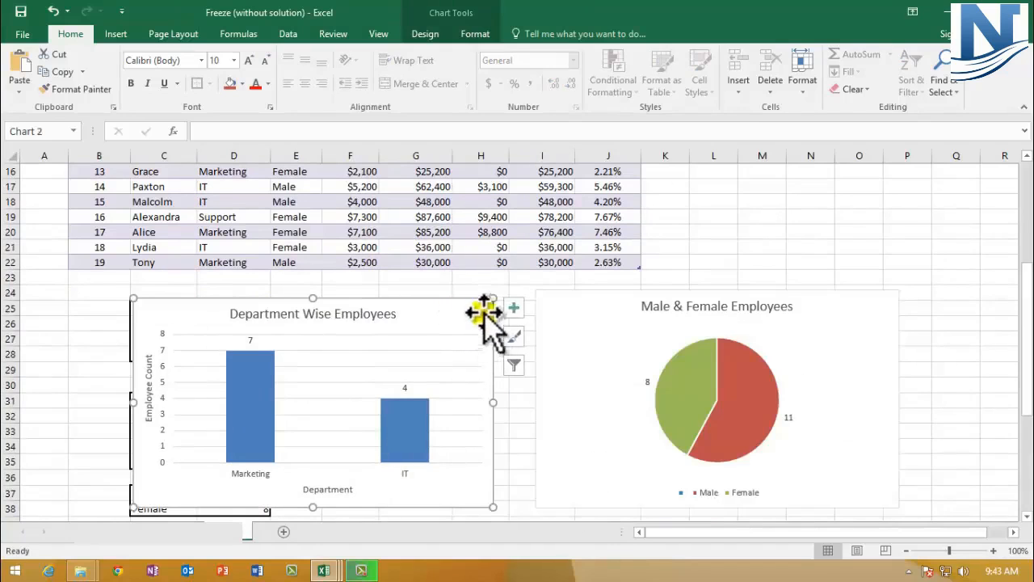
{"action": "left_click_drag", "start_coordinate": [493, 299], "coordinate": [509, 293]}
{"action": "left_click", "coordinate": [894, 297]}
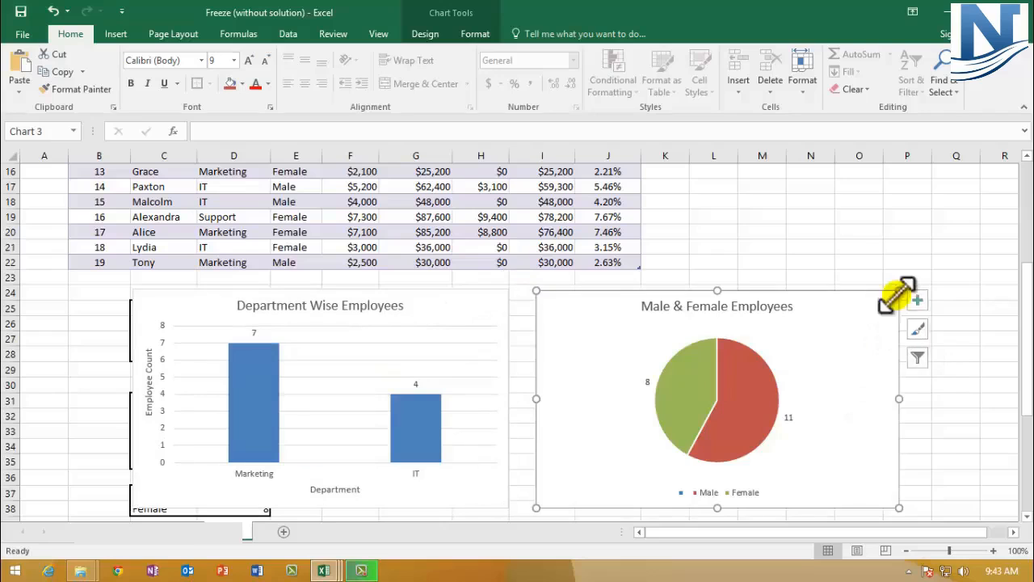
{"action": "left_click_drag", "start_coordinate": [897, 291], "coordinate": [891, 290]}
{"action": "left_click", "coordinate": [754, 352]}
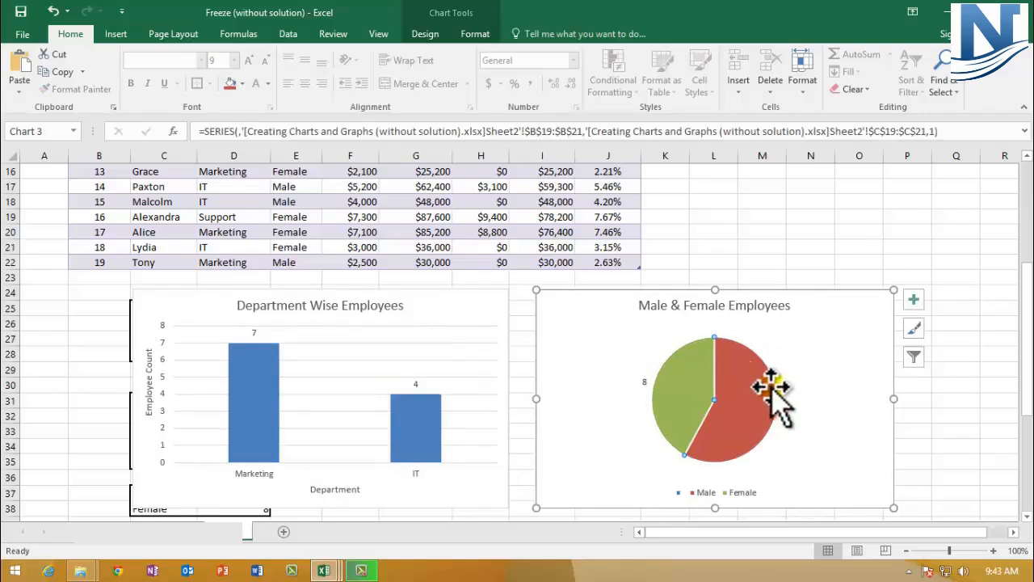
{"action": "left_click", "coordinate": [575, 352]}
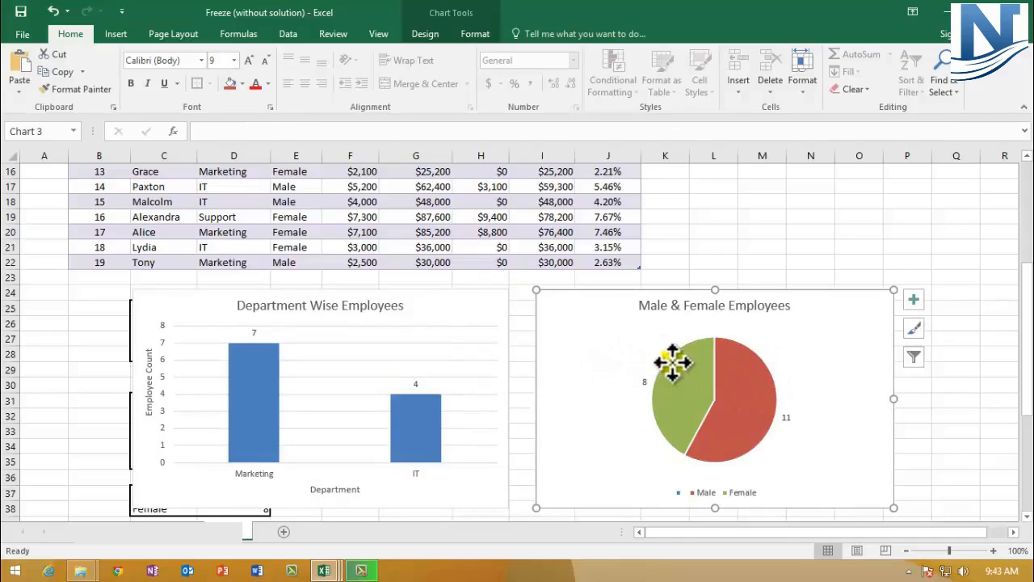
{"action": "left_click", "coordinate": [670, 357]}
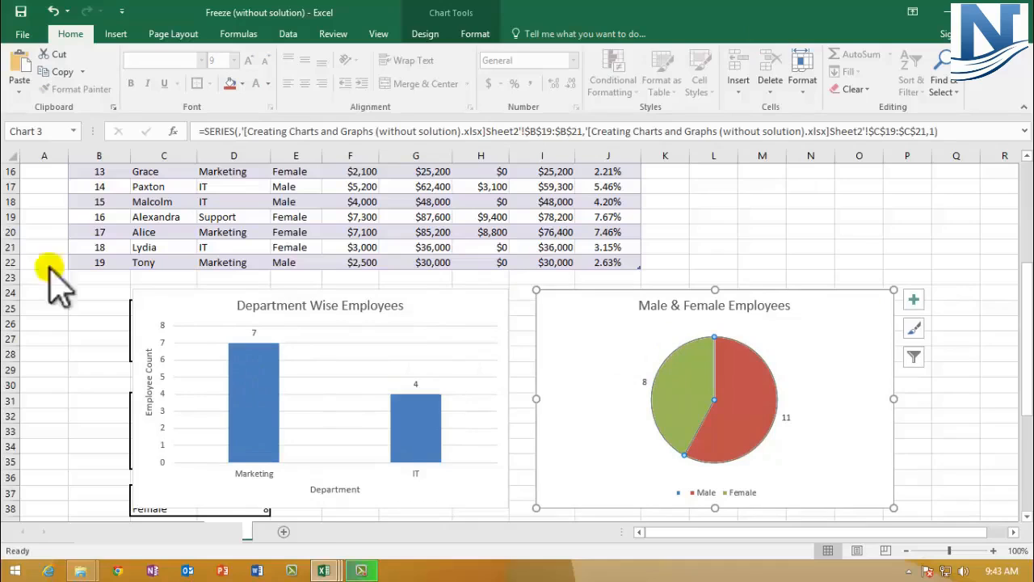
{"action": "left_click", "coordinate": [76, 414]}
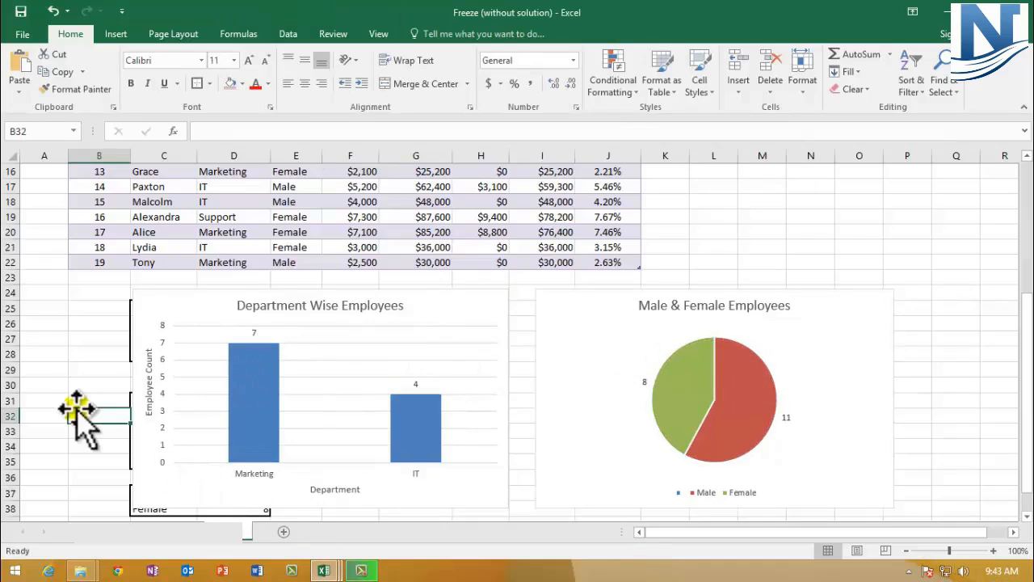
- Switch to the pivot table workbook and copy the Count of Gender pivot table in A3:B16
{"action": "left_click", "coordinate": [322, 571]}
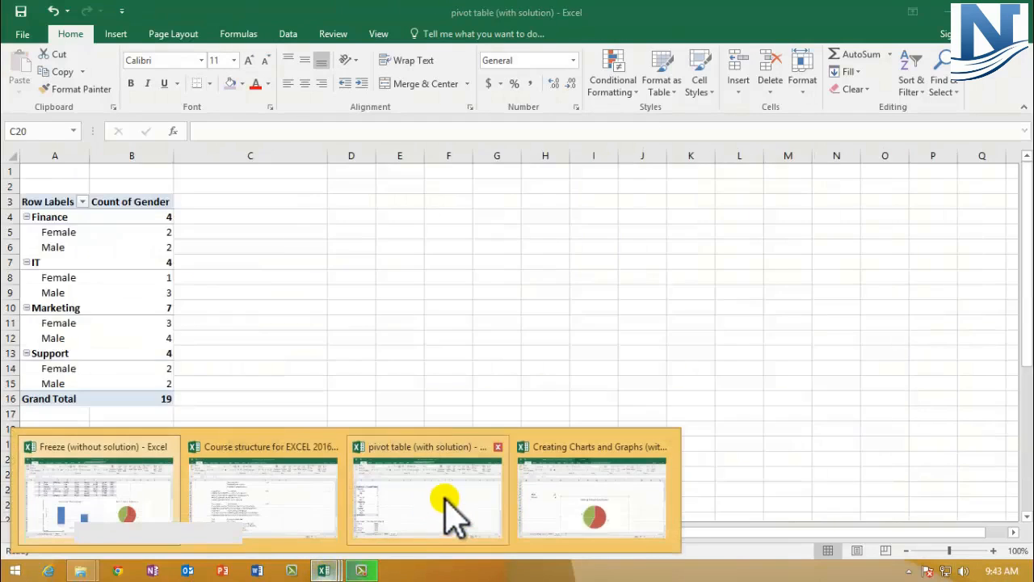
{"action": "left_click", "coordinate": [440, 497]}
{"action": "left_click", "coordinate": [280, 288]}
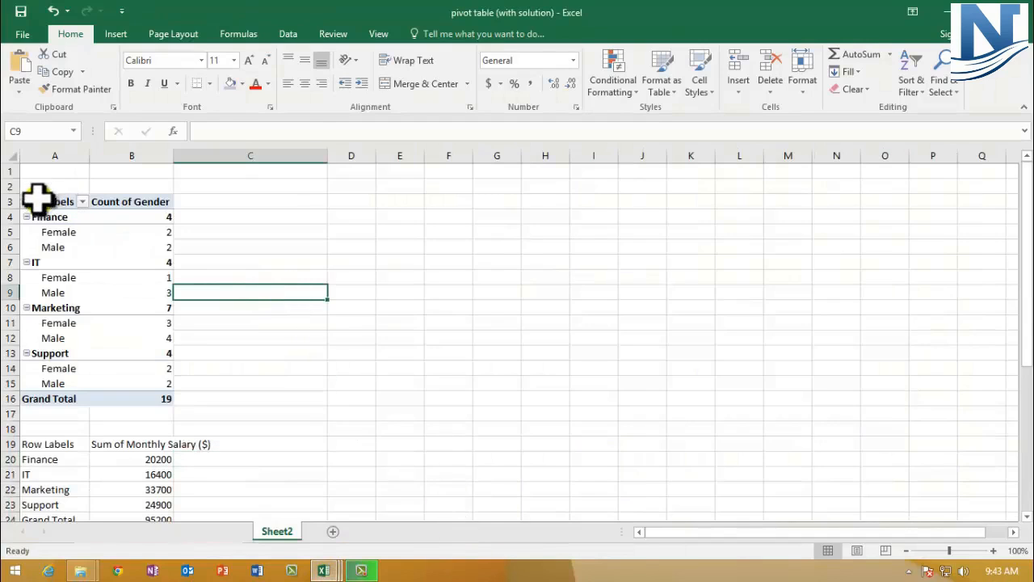
{"action": "left_click", "coordinate": [39, 202]}
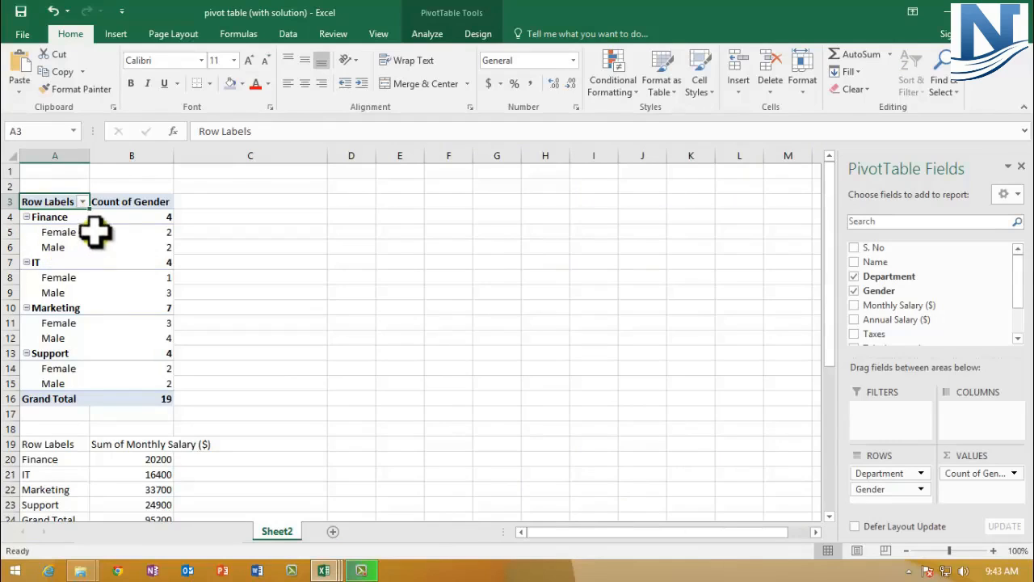
{"action": "left_click_drag", "start_coordinate": [40, 202], "coordinate": [144, 398]}
{"action": "right_click", "coordinate": [113, 212]}
{"action": "left_click", "coordinate": [151, 233]}
- Paste the copied pivot table as values into the Freeze sheet starting at cell C41
{"action": "key", "text": "alt+Tab"}
{"action": "scroll", "coordinate": [202, 337], "scroll_direction": "down", "scroll_amount": 5}
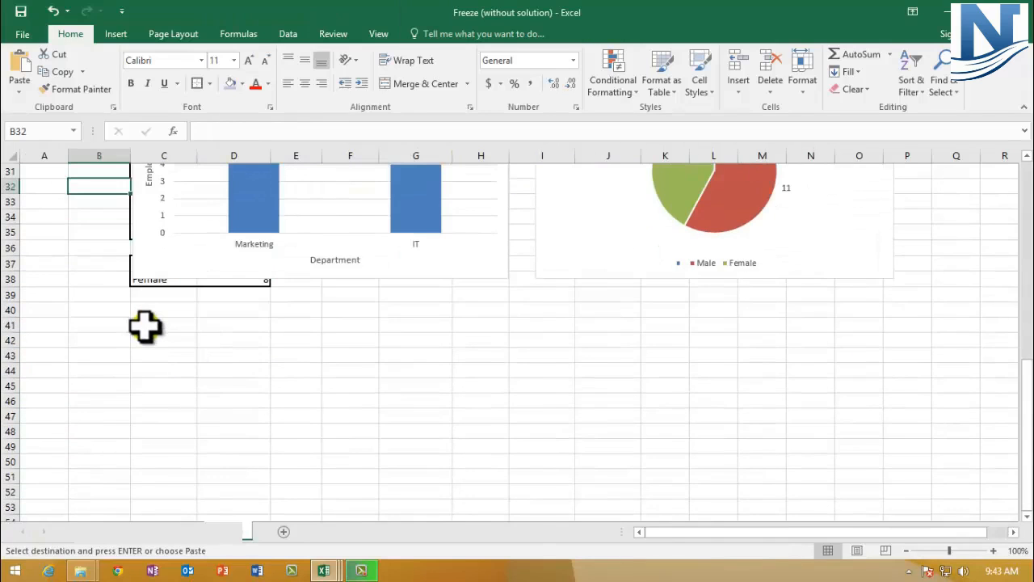
{"action": "left_click", "coordinate": [146, 326]}
{"action": "right_click", "coordinate": [144, 325]}
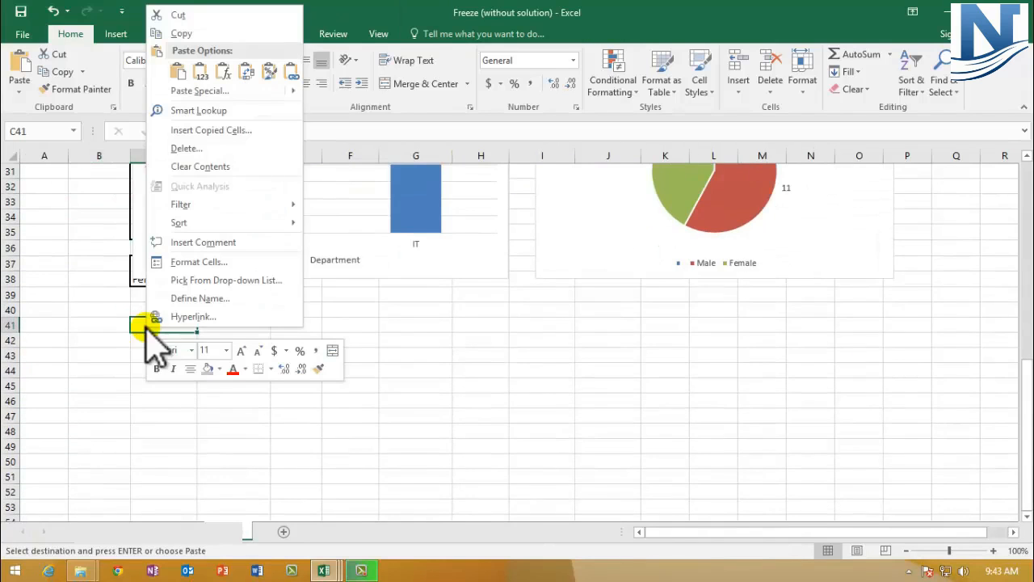
{"action": "left_click", "coordinate": [178, 73]}
{"action": "left_click", "coordinate": [298, 513]}
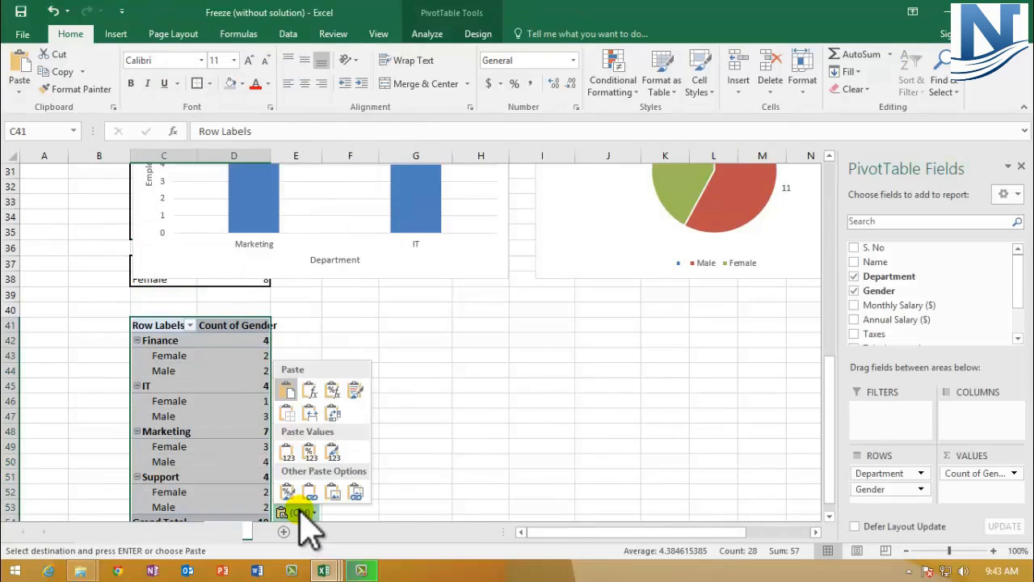
{"action": "left_click", "coordinate": [287, 452]}
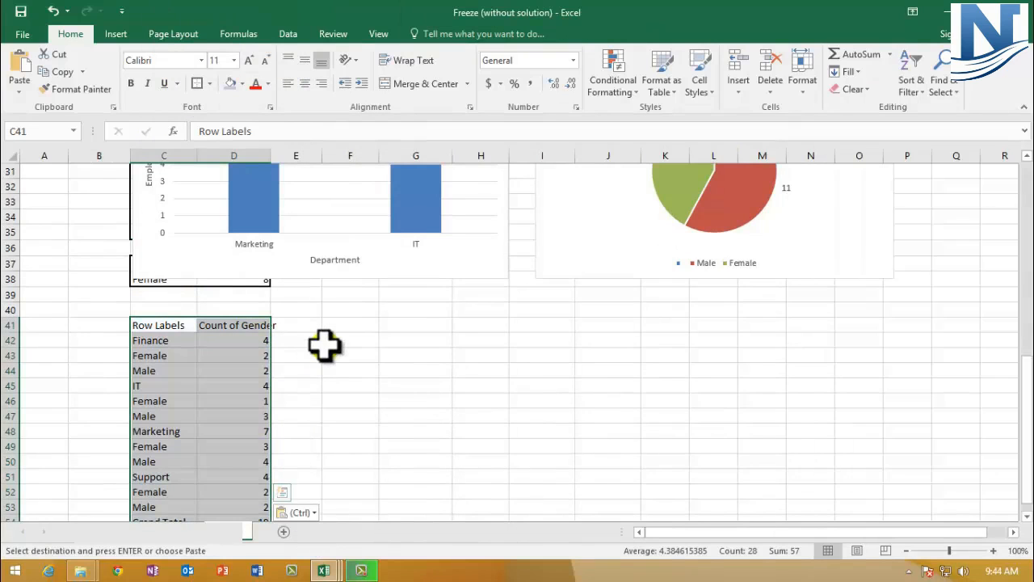
{"action": "left_click", "coordinate": [327, 343]}
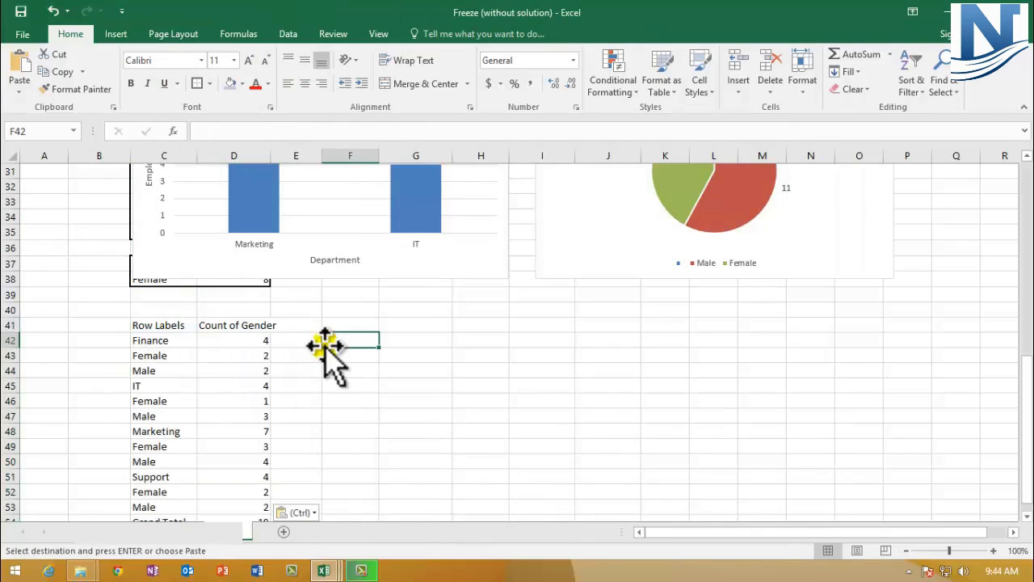
- Return to the pivot table workbook and copy the Sum of Monthly Salary pivot table in A19:B24
{"action": "key", "text": "alt+Tab"}
{"action": "scroll", "coordinate": [307, 394], "scroll_direction": "down", "scroll_amount": 2}
{"action": "left_click", "coordinate": [307, 393]}
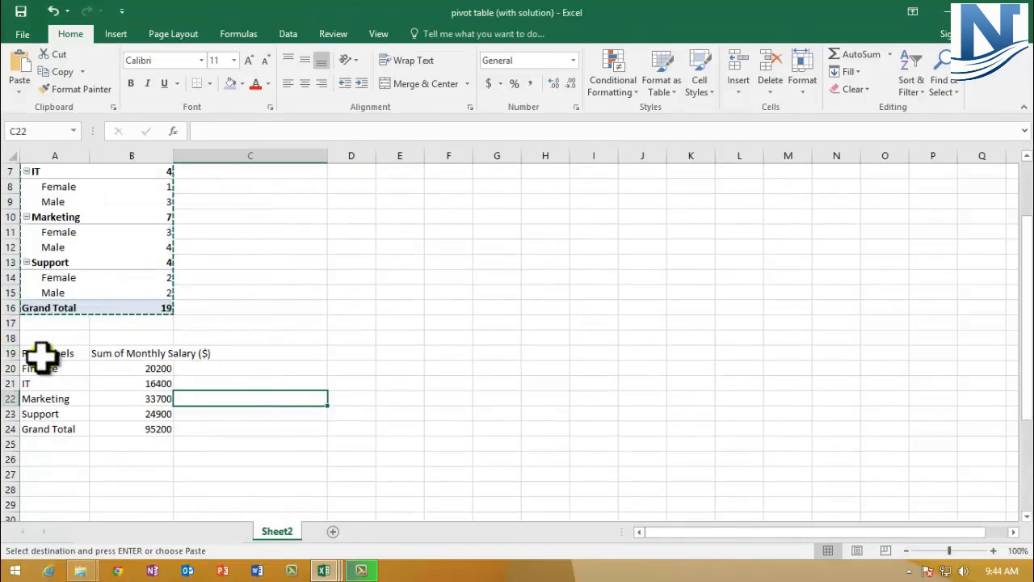
{"action": "left_click_drag", "start_coordinate": [38, 352], "coordinate": [139, 421]}
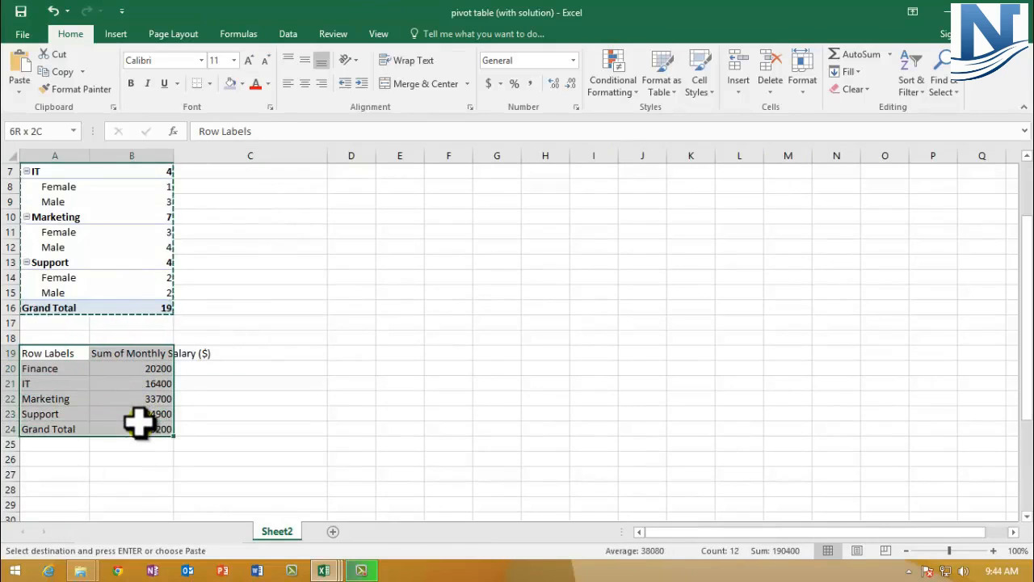
{"action": "key", "text": "ctrl+c"}
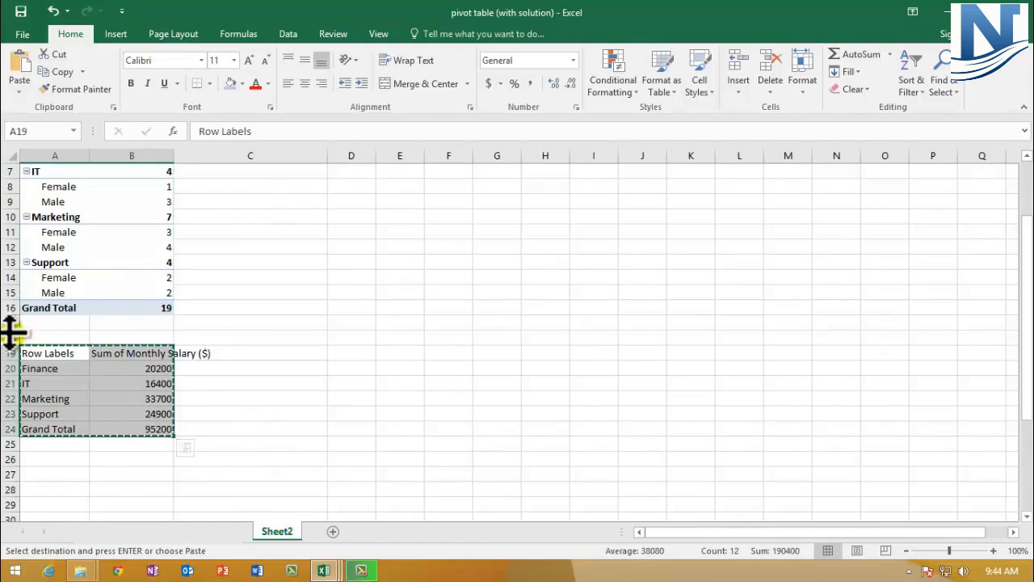
- Paste the salary pivot table into the Freeze sheet starting at cell G41
{"action": "key", "text": "ctrl+Tab"}
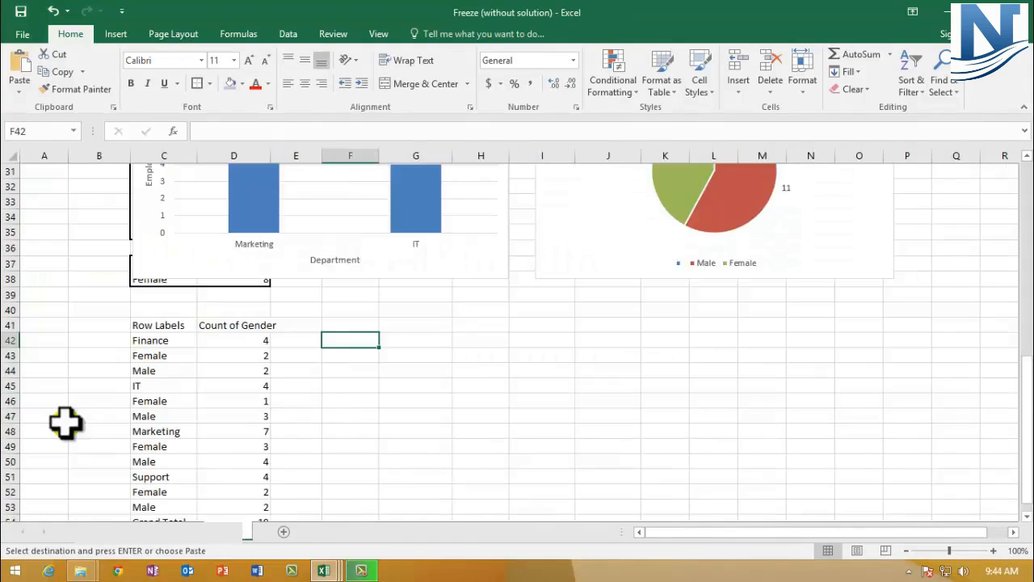
{"action": "left_click", "coordinate": [390, 327]}
{"action": "key", "text": "ctrl+v"}
{"action": "left_click", "coordinate": [440, 444]}
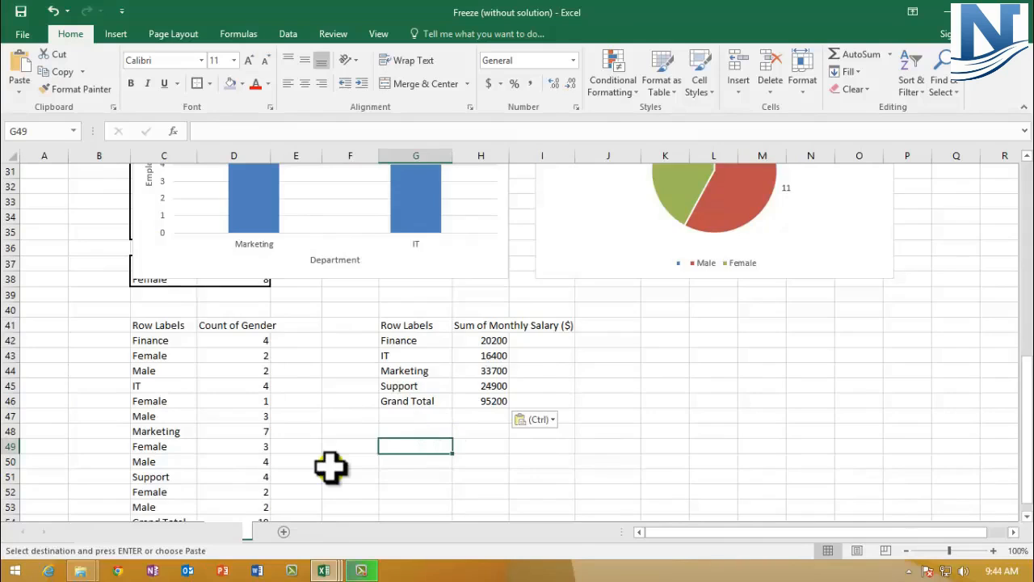
- Make the Count of Gender table header row C41:D41 bold with a blue fill
{"action": "scroll", "coordinate": [331, 466], "scroll_direction": "down", "scroll_amount": 1}
{"action": "left_click_drag", "start_coordinate": [167, 279], "coordinate": [216, 278]}
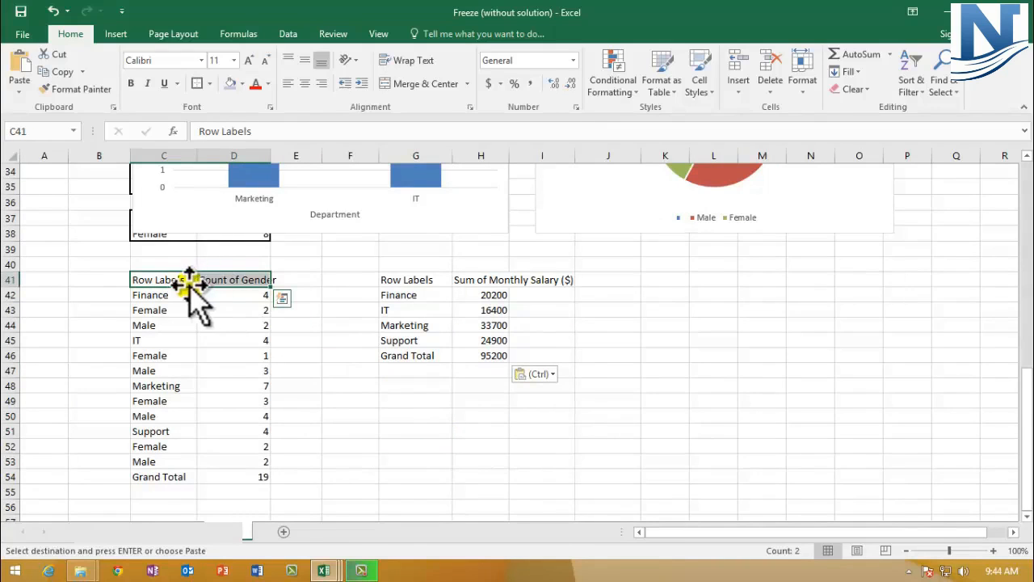
{"action": "left_click", "coordinate": [131, 82]}
{"action": "left_click", "coordinate": [131, 81]}
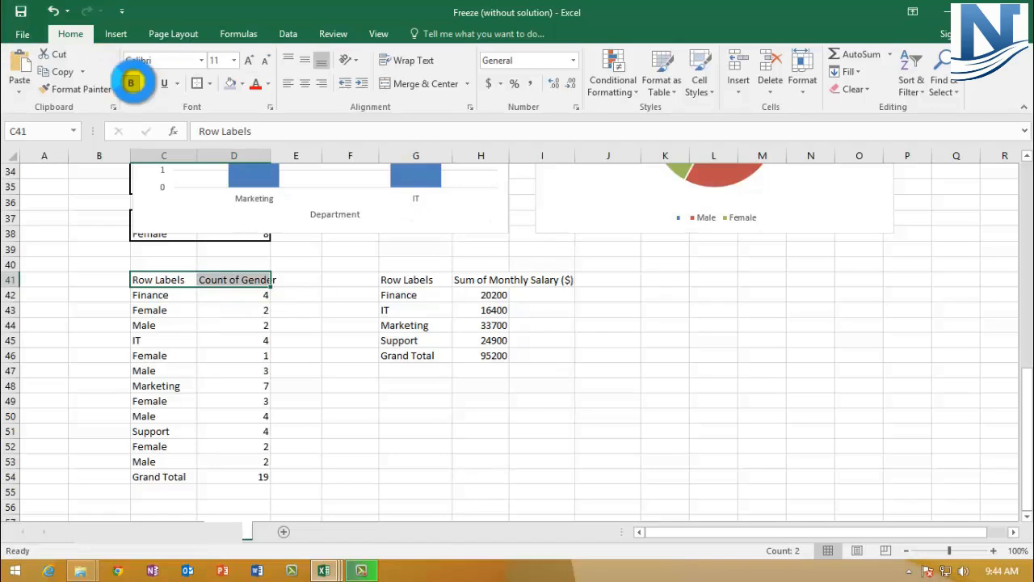
{"action": "left_click", "coordinate": [242, 85]}
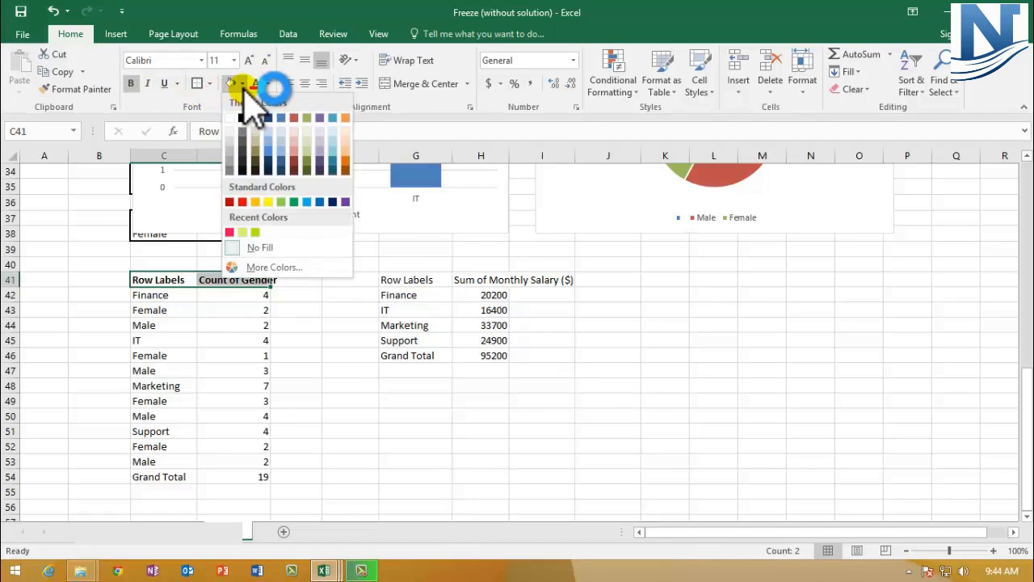
{"action": "left_click", "coordinate": [307, 202]}
- Bold the department labels Finance, IT, Marketing and Support in the gender pivot table
{"action": "left_click", "coordinate": [163, 296]}
{"action": "key", "text": "Down"}
{"action": "key", "text": "Down"}
{"action": "key", "text": "Down"}
{"action": "key", "text": "Down"}
{"action": "key", "text": "Down"}
{"action": "key", "text": "Down"}
{"action": "key", "text": "Down"}
{"action": "key", "text": "Down"}
{"action": "key", "text": "Down"}
{"action": "key", "text": "Up"}
{"action": "key", "text": "Up"}
{"action": "key", "text": "Up"}
{"action": "key", "text": "Up"}
{"action": "key", "text": "Up"}
{"action": "key", "text": "Up"}
{"action": "key", "text": "Up"}
{"action": "key", "text": "Up"}
{"action": "key", "text": "Up"}
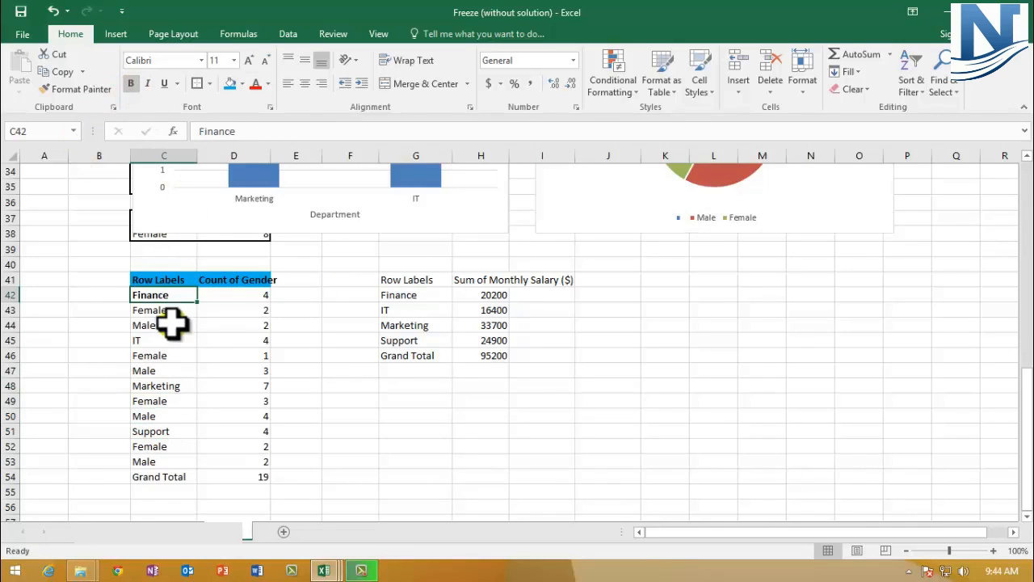
{"action": "left_click", "coordinate": [150, 339]}
{"action": "left_click", "coordinate": [130, 83]}
{"action": "left_click", "coordinate": [157, 385]}
{"action": "left_click", "coordinate": [161, 428], "text": "ctrl"}
{"action": "left_click", "coordinate": [130, 84]}
{"action": "left_click", "coordinate": [306, 415]}
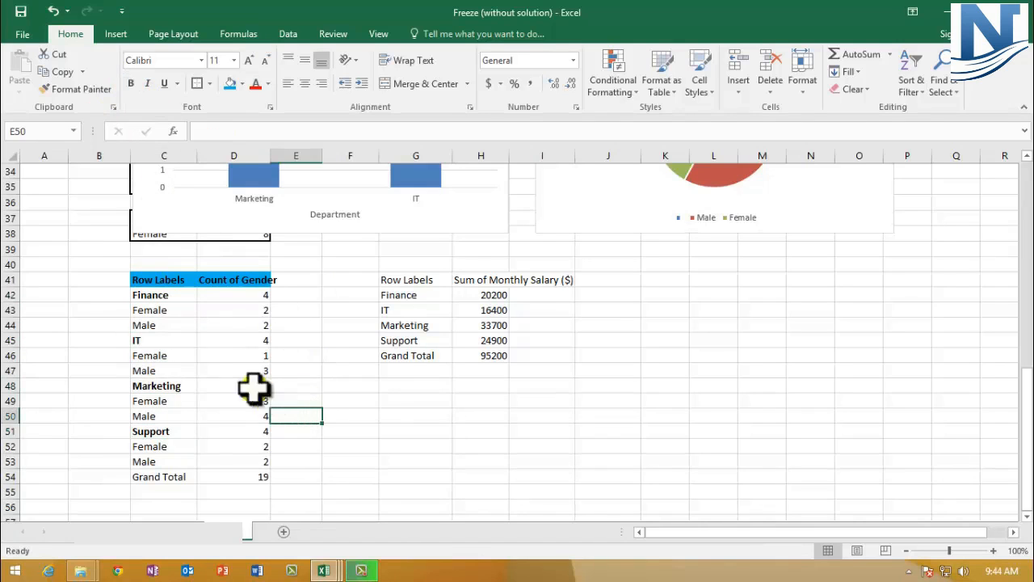
- Indent the Female and Male labels under each department in the gender pivot table
{"action": "left_click", "coordinate": [164, 294]}
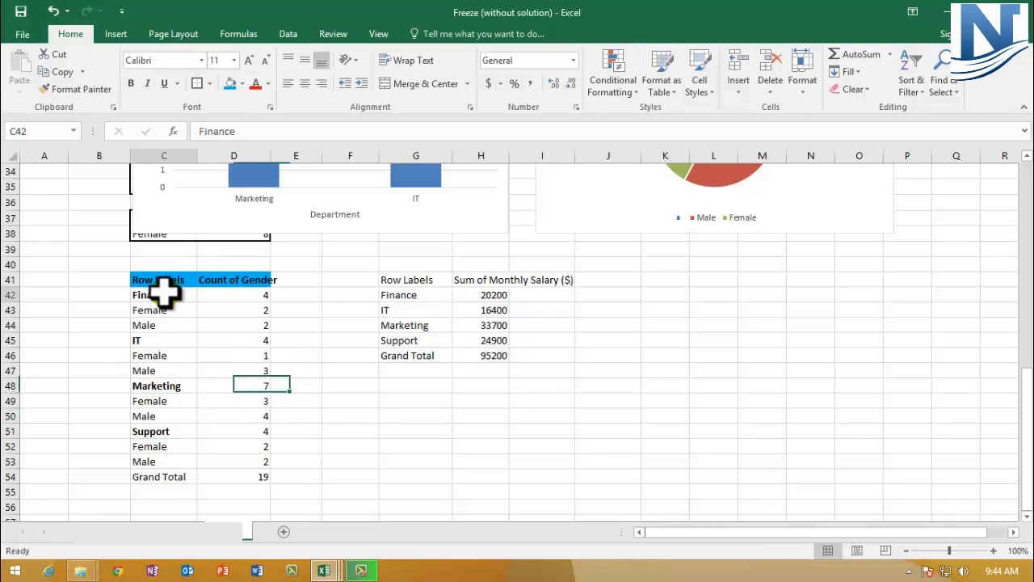
{"action": "left_click_drag", "start_coordinate": [156, 312], "coordinate": [154, 322]}
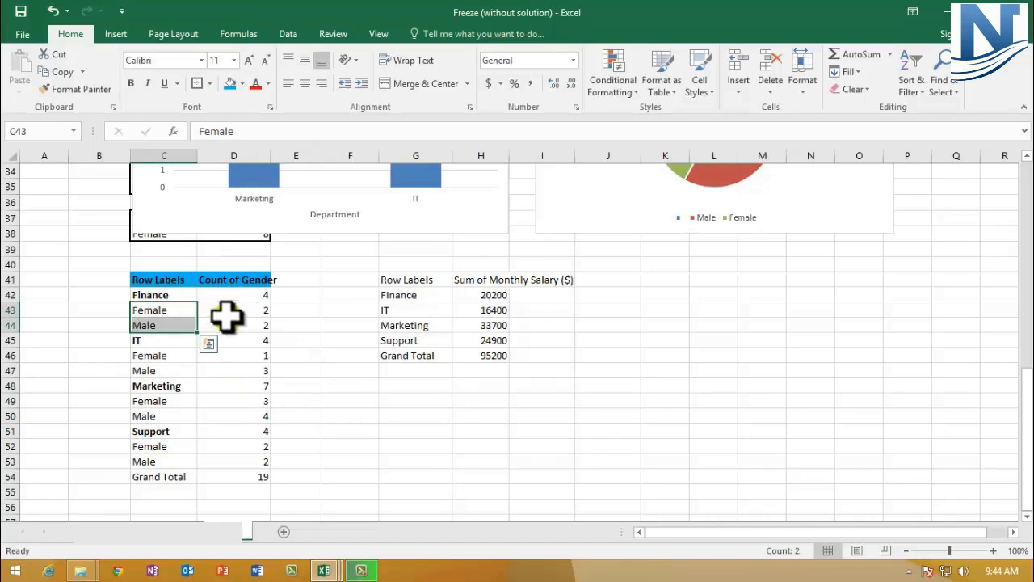
{"action": "left_click", "coordinate": [165, 292]}
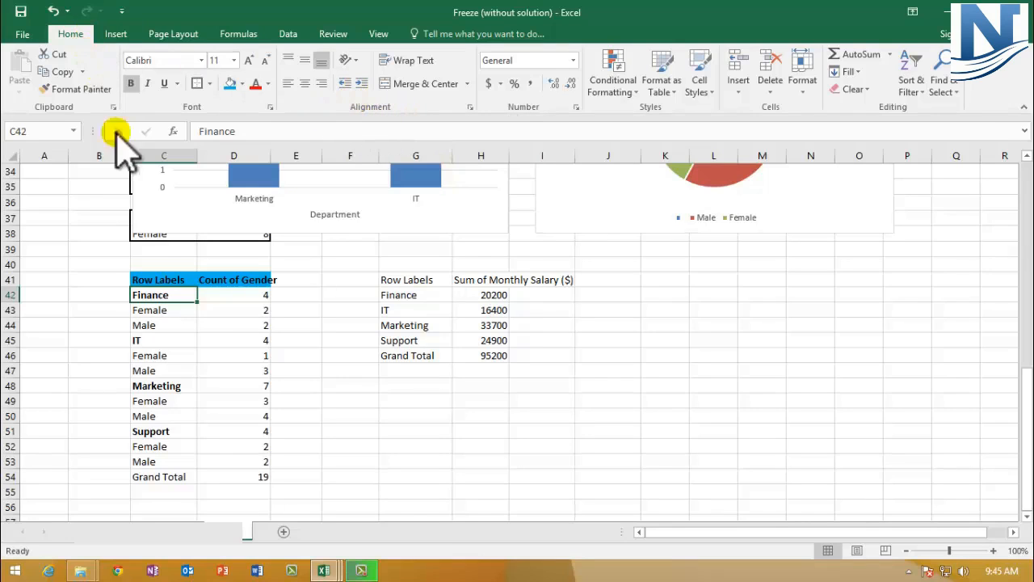
{"action": "left_click_drag", "start_coordinate": [154, 307], "coordinate": [148, 330]}
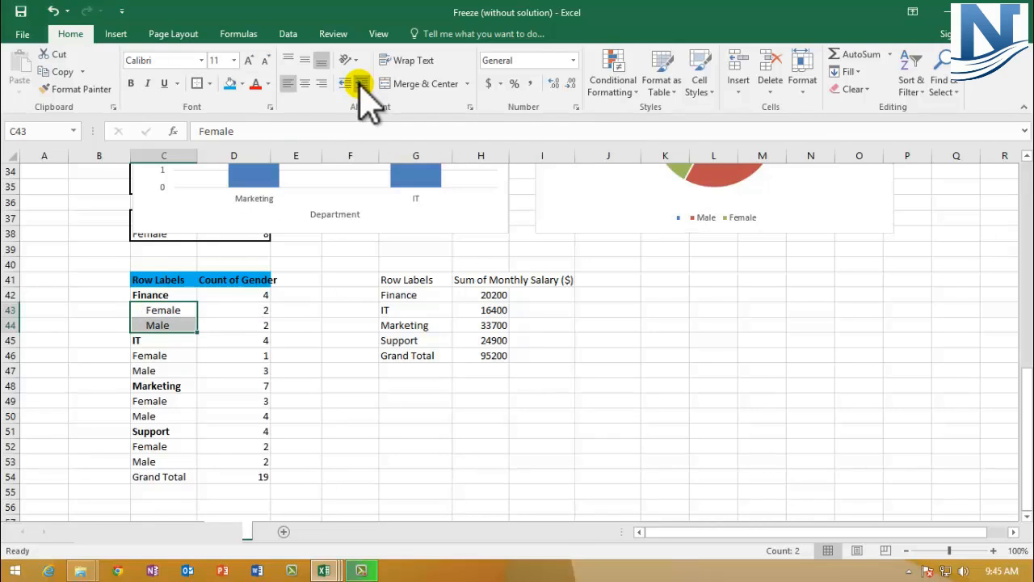
{"action": "left_click", "coordinate": [279, 372]}
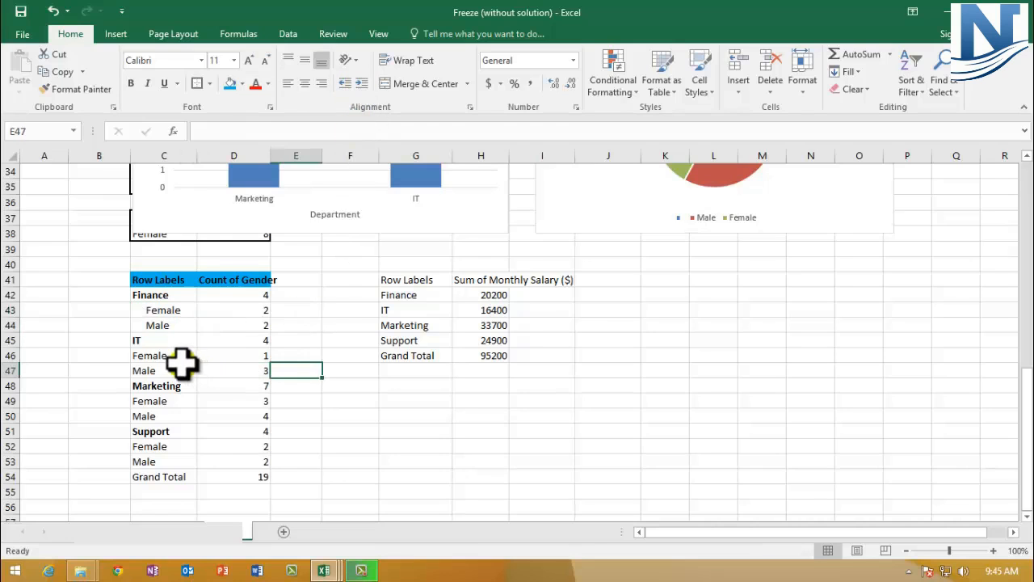
{"action": "left_click_drag", "start_coordinate": [171, 310], "coordinate": [165, 325]}
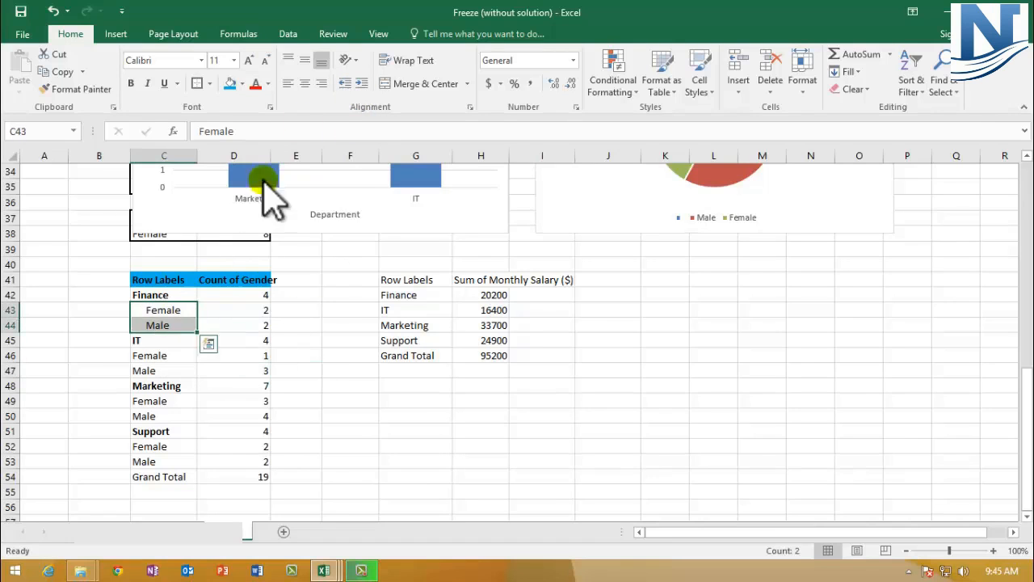
{"action": "left_click", "coordinate": [345, 83]}
{"action": "left_click", "coordinate": [201, 356]}
{"action": "left_click_drag", "start_coordinate": [149, 356], "coordinate": [153, 368]}
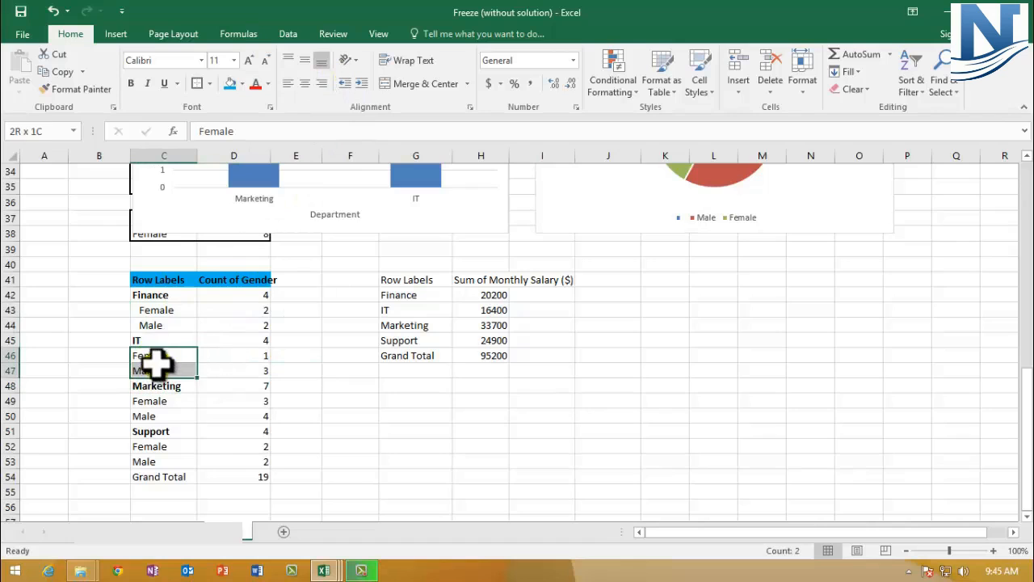
{"action": "left_click", "coordinate": [361, 84]}
{"action": "left_click_drag", "start_coordinate": [155, 400], "coordinate": [154, 461]}
{"action": "left_click", "coordinate": [361, 83]}
{"action": "left_click", "coordinate": [362, 84]}
- Make the Grand Total row C54:D54 bold with a top and double bottom border
{"action": "left_click", "coordinate": [161, 476]}
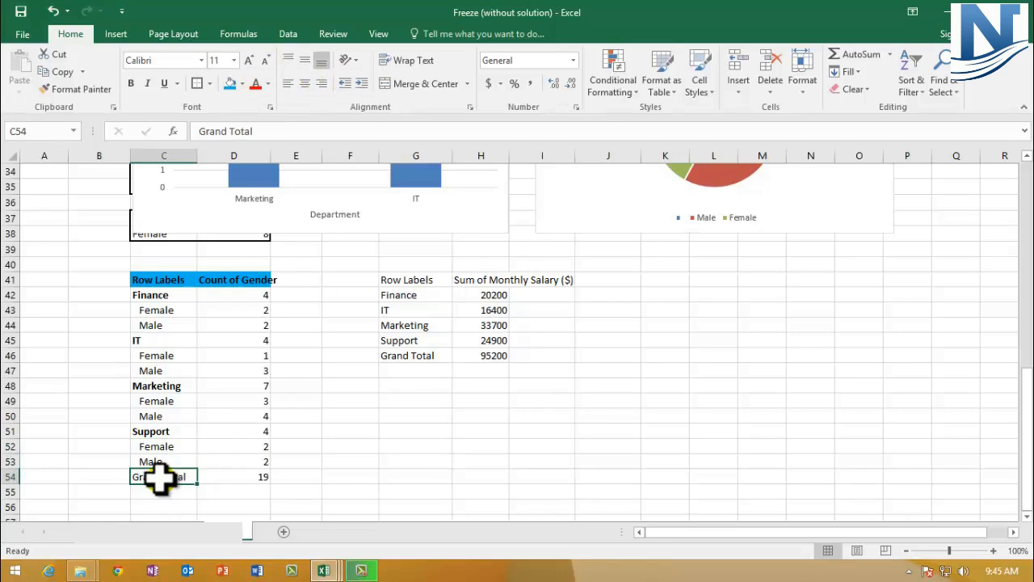
{"action": "left_click_drag", "start_coordinate": [161, 477], "coordinate": [219, 473]}
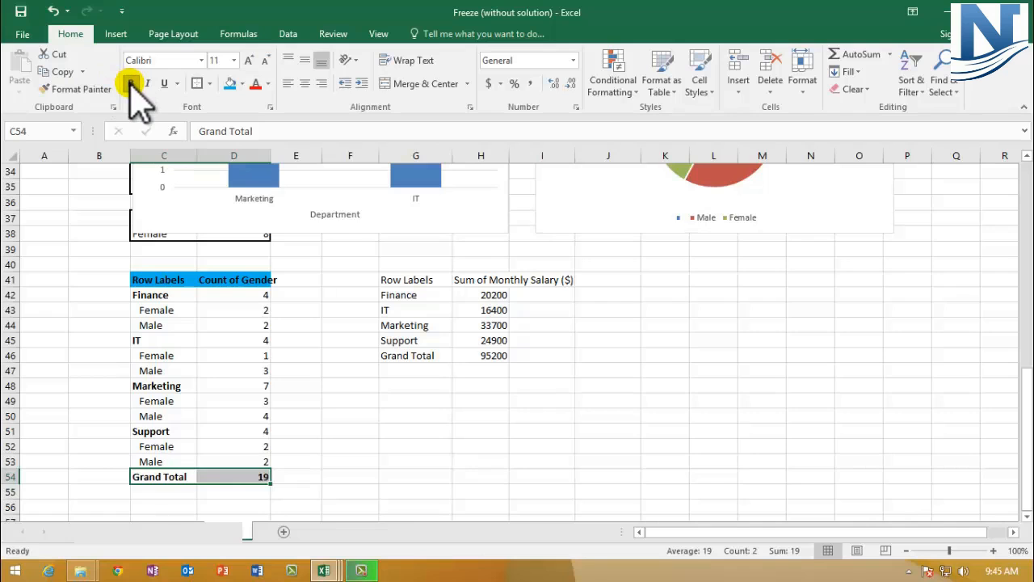
{"action": "left_click", "coordinate": [210, 84]}
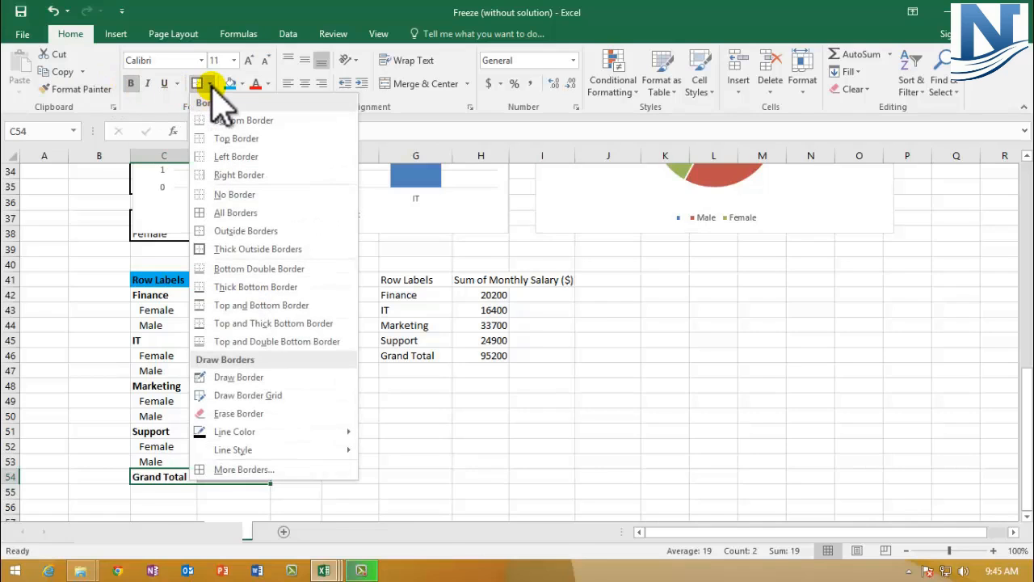
{"action": "left_click", "coordinate": [262, 343]}
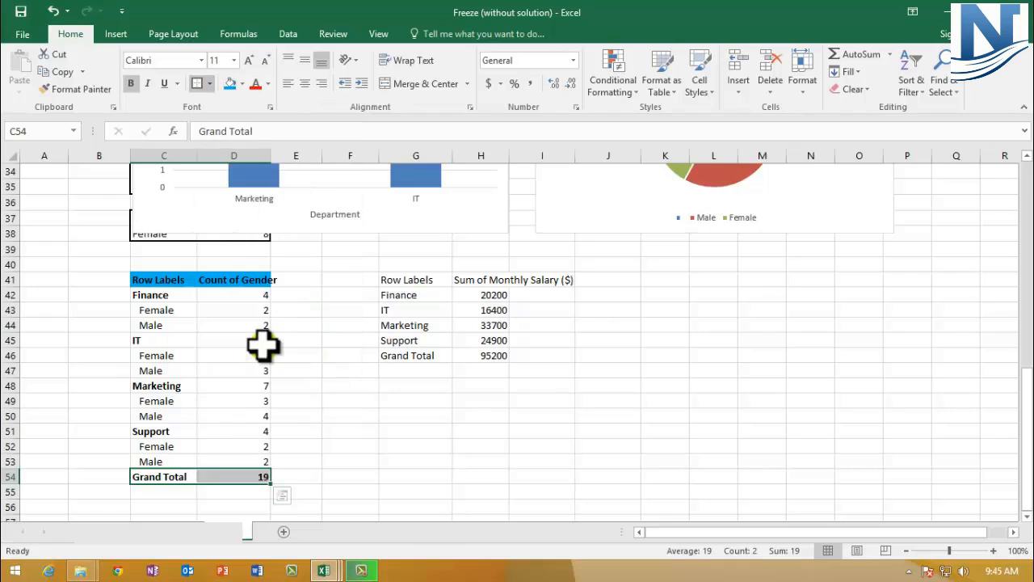
{"action": "left_click", "coordinate": [323, 436]}
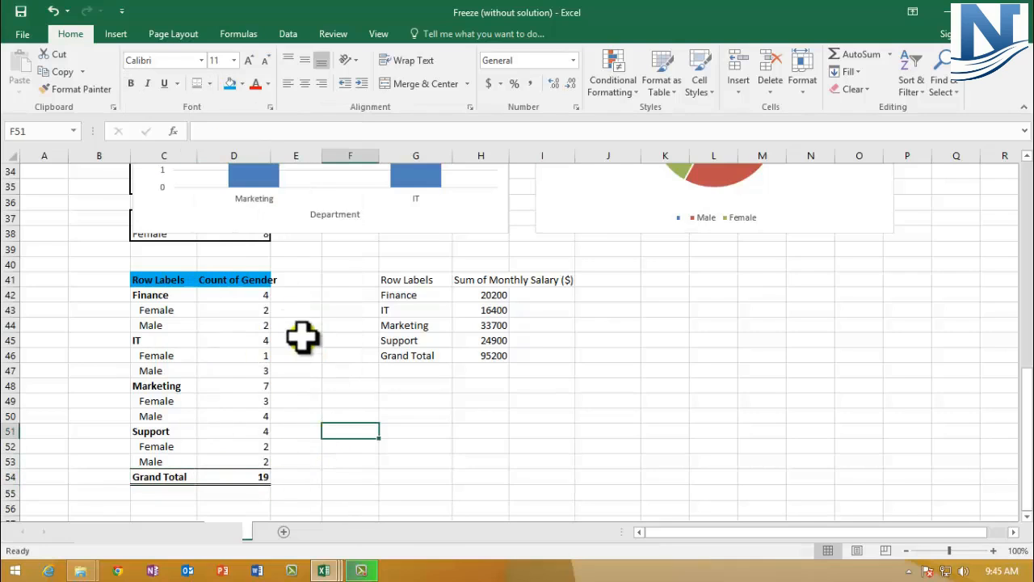
- Widen column D to fit the Count of Gender header
{"action": "left_click", "coordinate": [215, 279]}
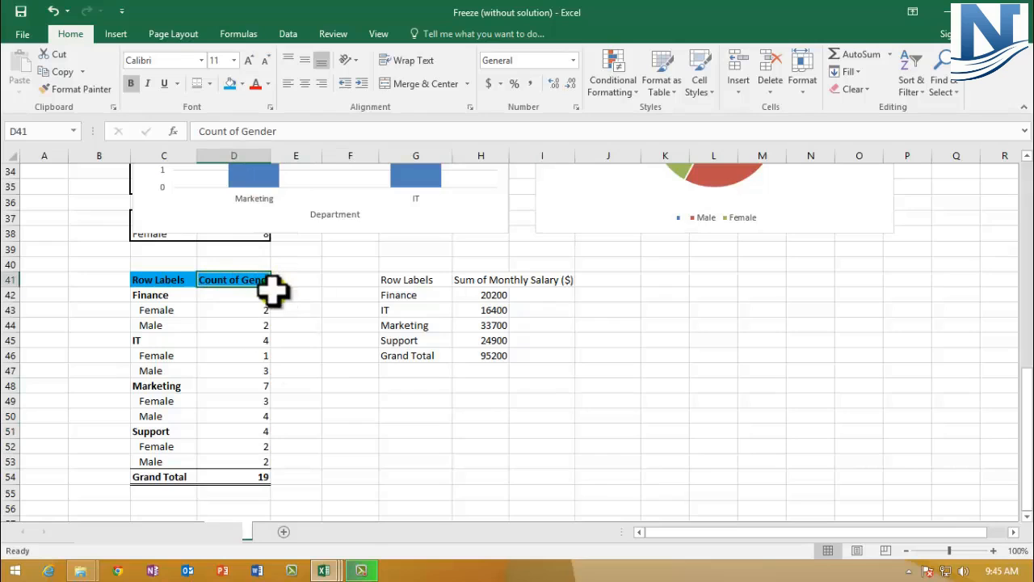
{"action": "left_click_drag", "start_coordinate": [271, 157], "coordinate": [278, 163]}
{"action": "left_click", "coordinate": [238, 386]}
- Apply outside borders around the whole gender pivot table C41:D54
{"action": "left_click_drag", "start_coordinate": [161, 280], "coordinate": [236, 475]}
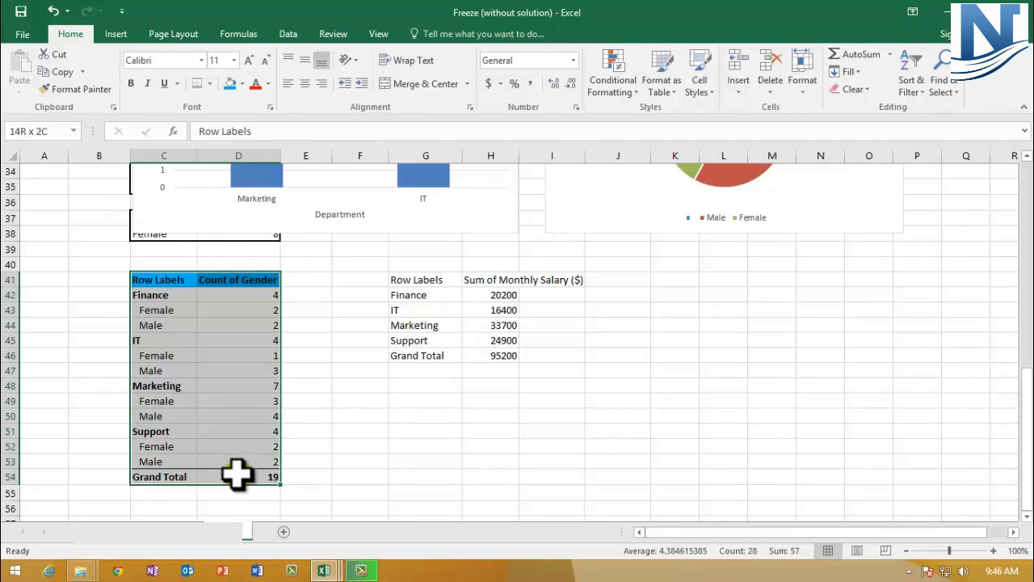
{"action": "left_click", "coordinate": [209, 83]}
{"action": "left_click", "coordinate": [230, 231]}
{"action": "left_click", "coordinate": [305, 372]}
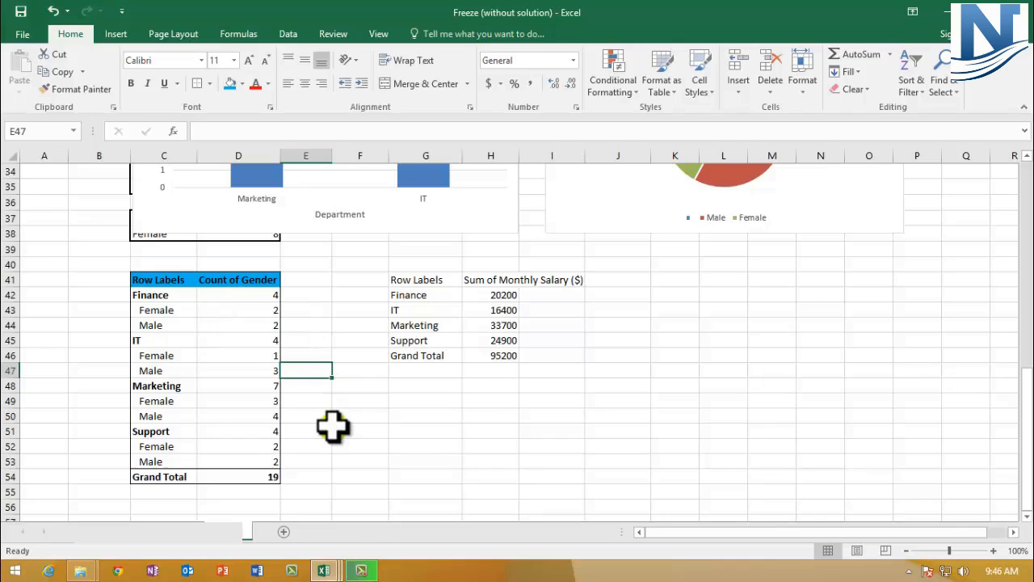
- Make the salary table header G41:H41 bold with the same blue fill
{"action": "left_click", "coordinate": [158, 295]}
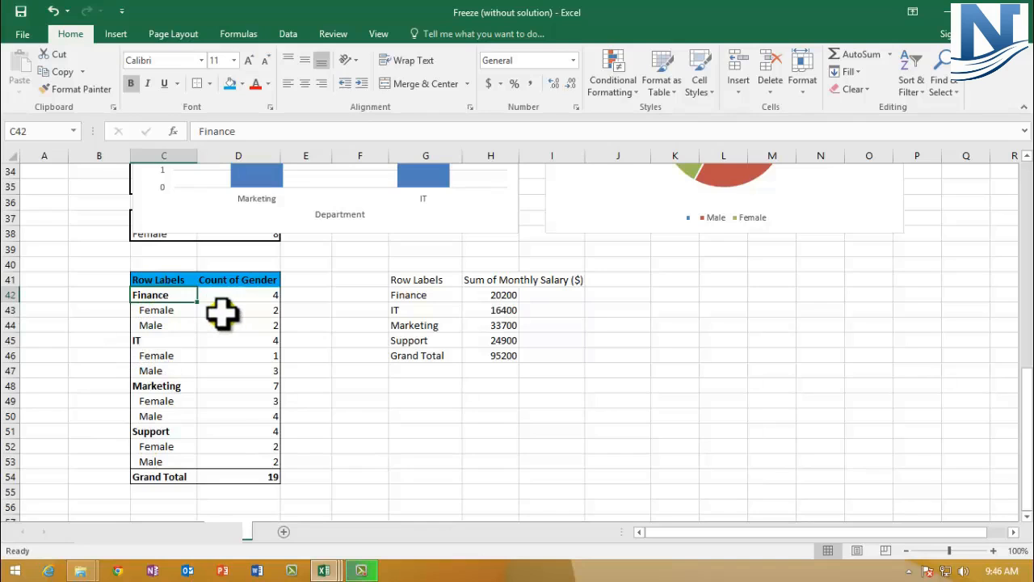
{"action": "left_click_drag", "start_coordinate": [421, 279], "coordinate": [493, 282]}
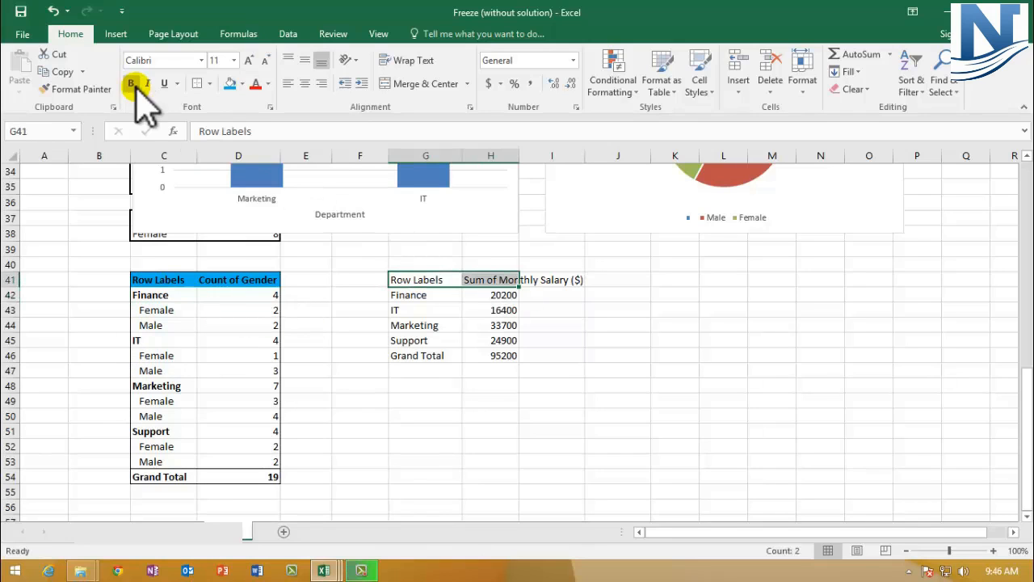
{"action": "left_click", "coordinate": [166, 280]}
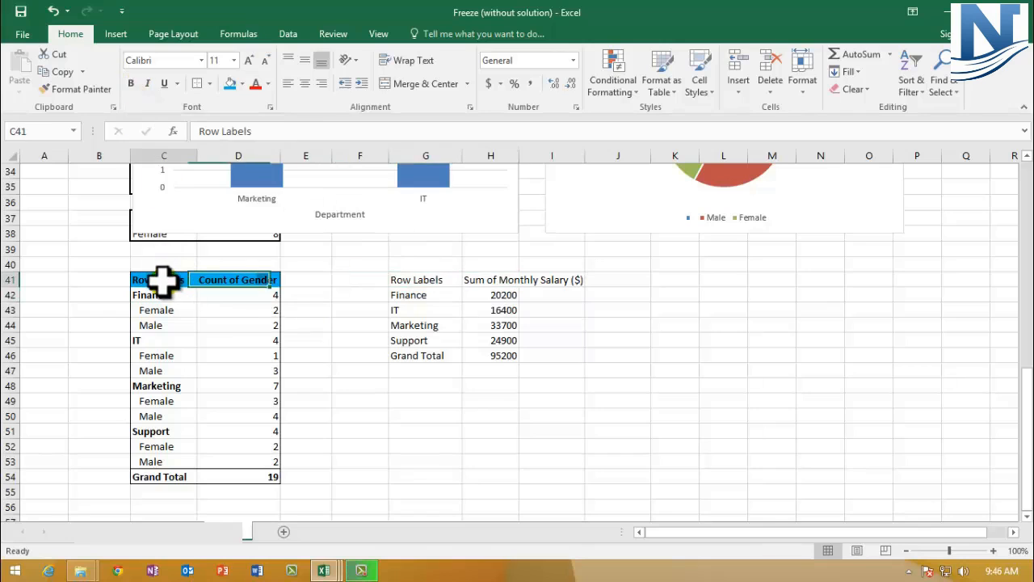
{"action": "left_click", "coordinate": [439, 278]}
{"action": "left_click_drag", "start_coordinate": [439, 279], "coordinate": [494, 277]}
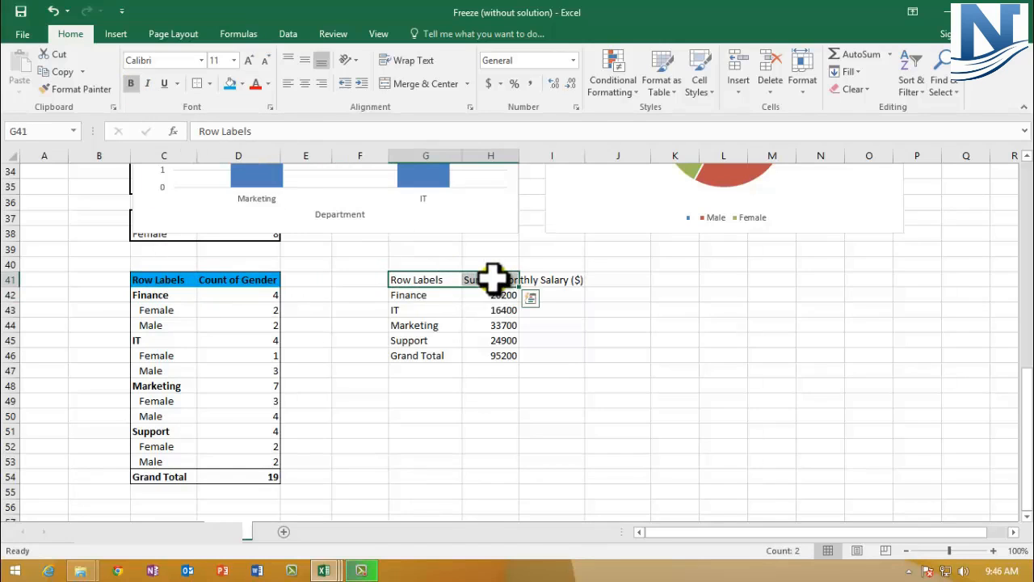
{"action": "left_click", "coordinate": [129, 84]}
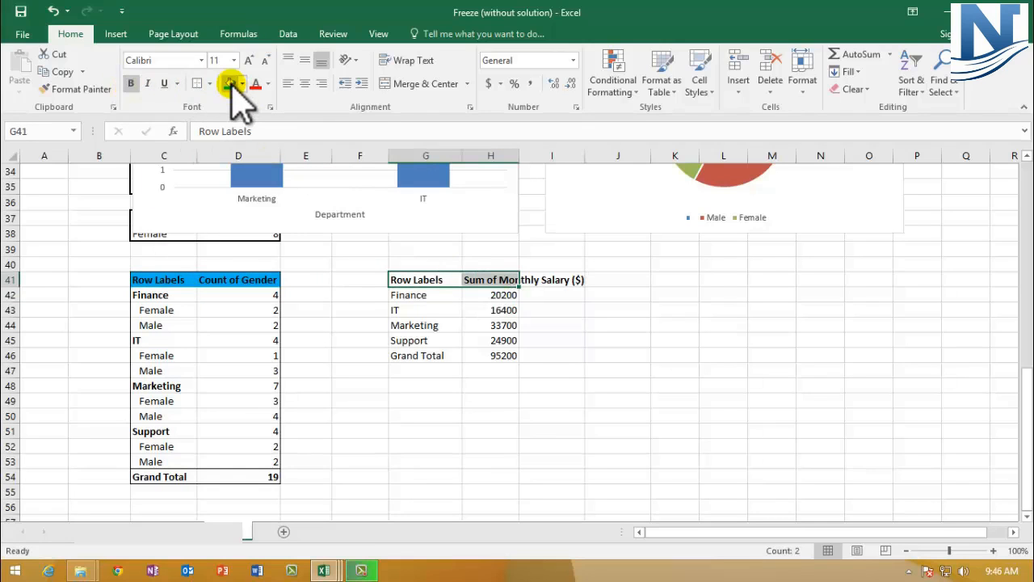
{"action": "left_click", "coordinate": [230, 83]}
- Make the salary Grand Total row G46:H46 bold with a top and double bottom border
{"action": "left_click", "coordinate": [420, 355]}
{"action": "left_click_drag", "start_coordinate": [416, 360], "coordinate": [489, 355]}
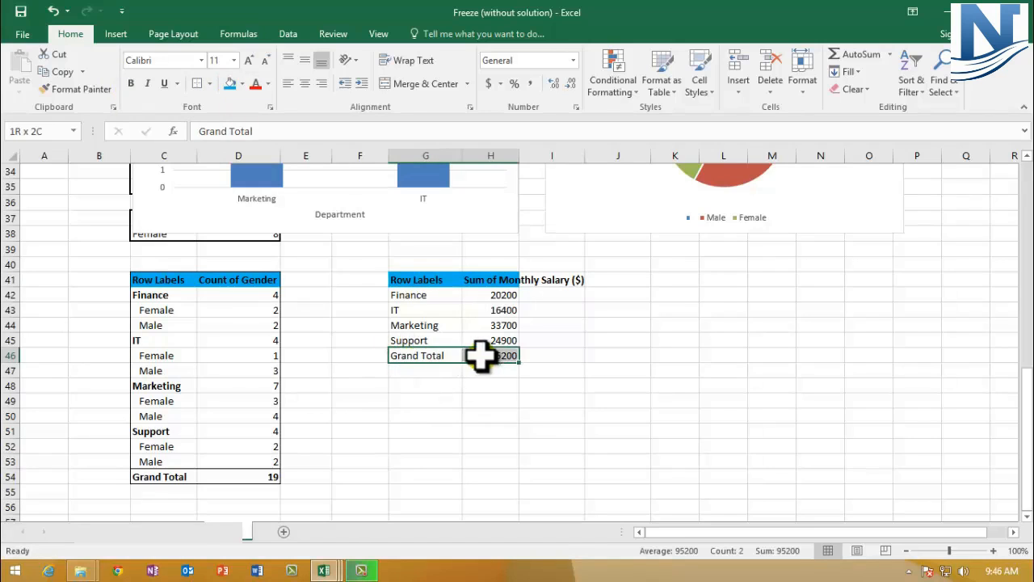
{"action": "left_click", "coordinate": [130, 83]}
{"action": "left_click", "coordinate": [209, 83]}
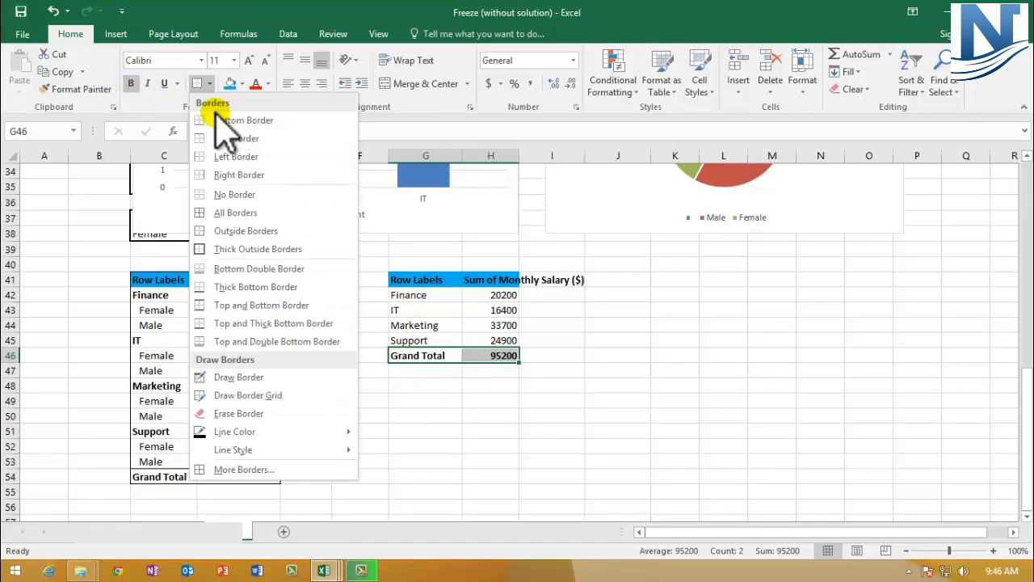
{"action": "left_click", "coordinate": [279, 342]}
{"action": "left_click", "coordinate": [456, 434]}
- Apply outside borders to the salary table G41:H46 and widen column H to fit its header
{"action": "left_click_drag", "start_coordinate": [412, 279], "coordinate": [489, 355]}
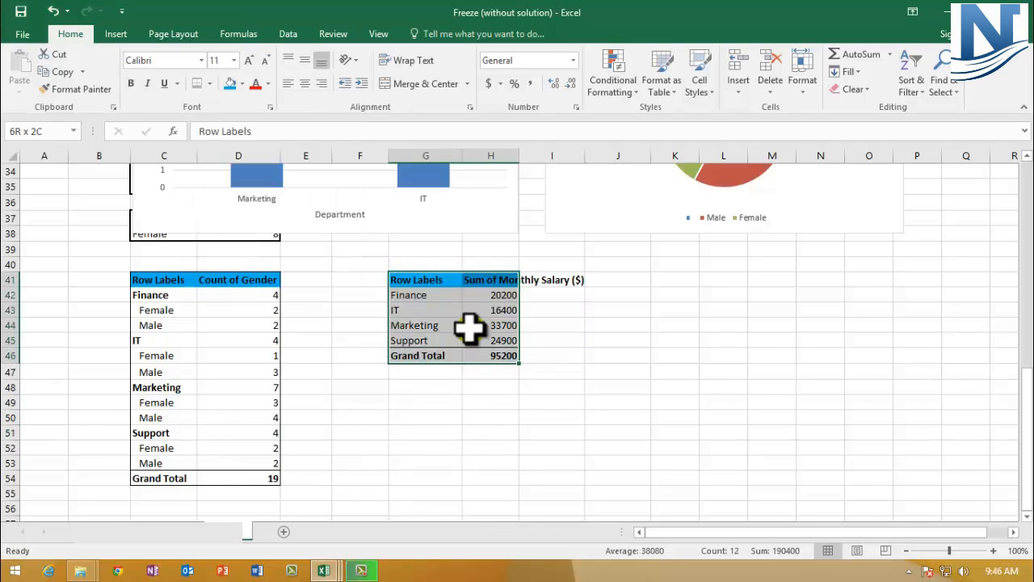
{"action": "left_click", "coordinate": [209, 84]}
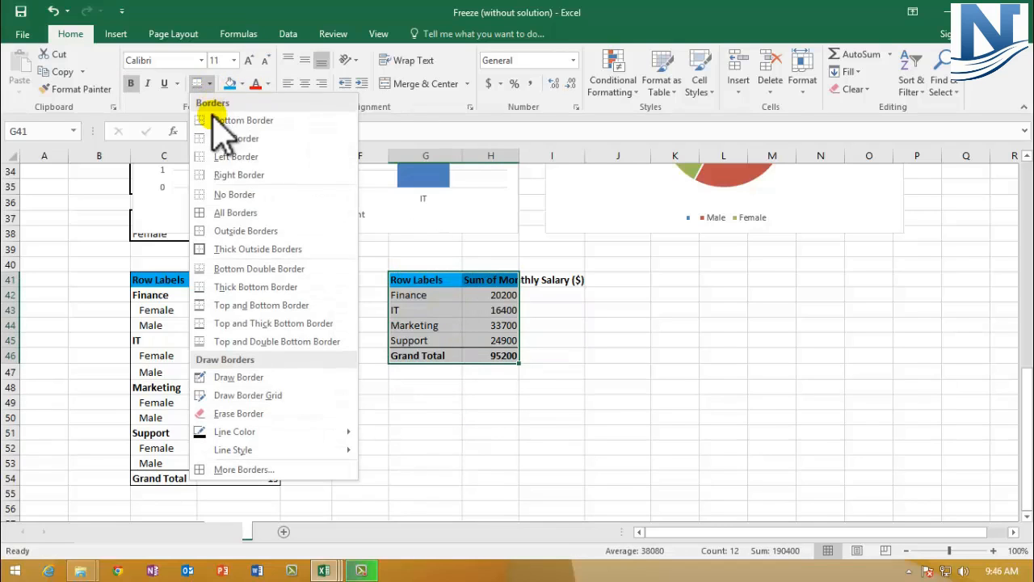
{"action": "left_click", "coordinate": [247, 231]}
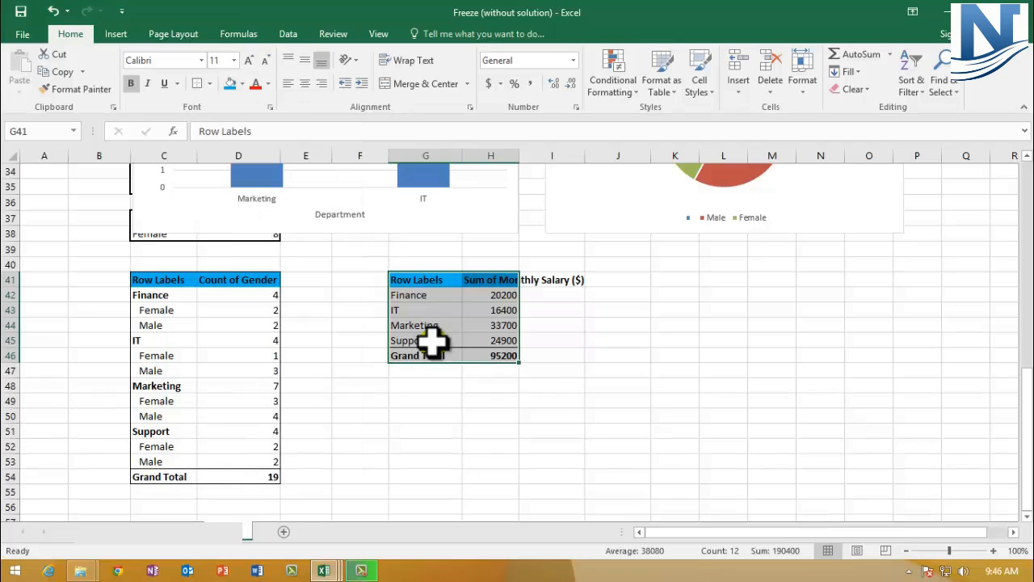
{"action": "left_click", "coordinate": [490, 279]}
{"action": "left_click_drag", "start_coordinate": [519, 156], "coordinate": [591, 176]}
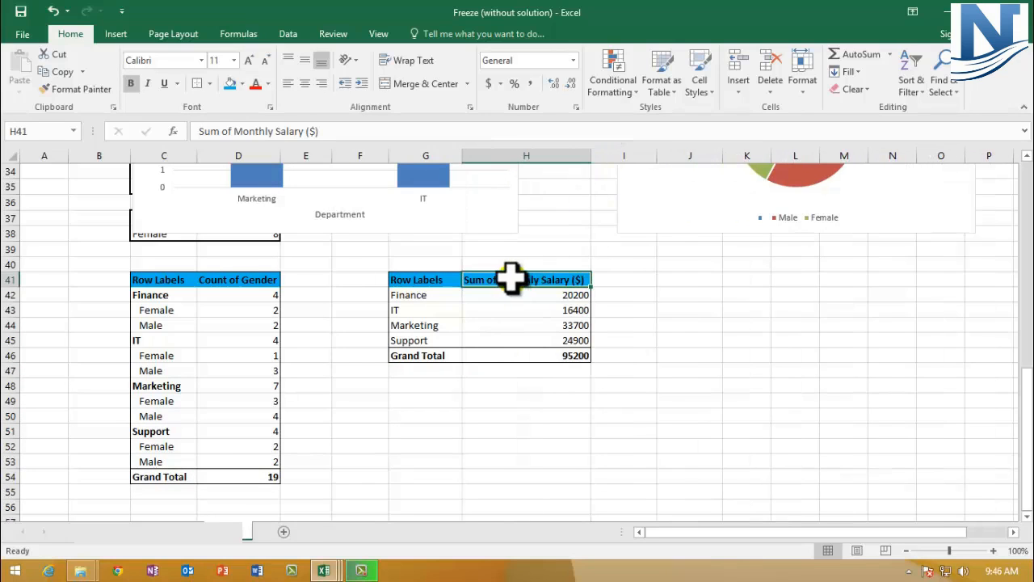
- Scroll through the sheet to review the employee table, charts and formatted pivot summaries
{"action": "scroll", "coordinate": [513, 331], "scroll_direction": "up", "scroll_amount": 10}
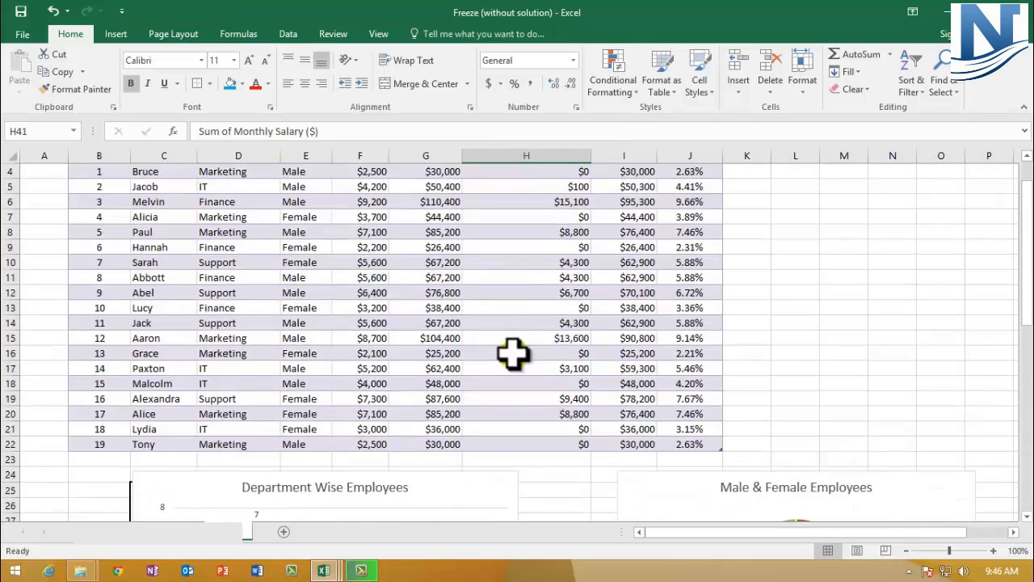
{"action": "scroll", "coordinate": [514, 353], "scroll_direction": "up", "scroll_amount": 1}
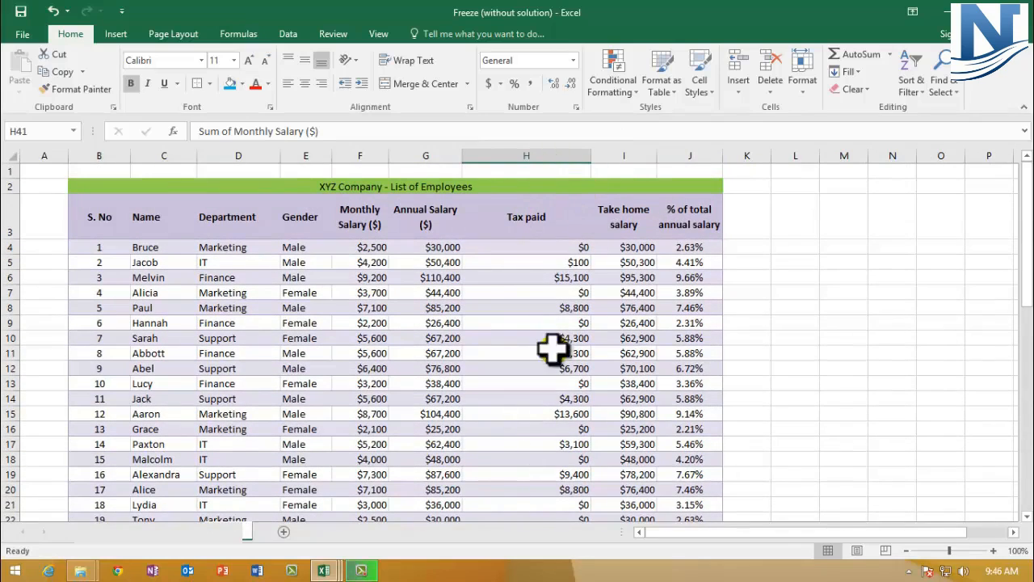
{"action": "scroll", "coordinate": [517, 321], "scroll_direction": "down", "scroll_amount": 5}
{"action": "scroll", "coordinate": [517, 323], "scroll_direction": "up", "scroll_amount": 3}
{"action": "scroll", "coordinate": [503, 316], "scroll_direction": "up", "scroll_amount": 2}
{"action": "scroll", "coordinate": [484, 355], "scroll_direction": "down", "scroll_amount": 3}
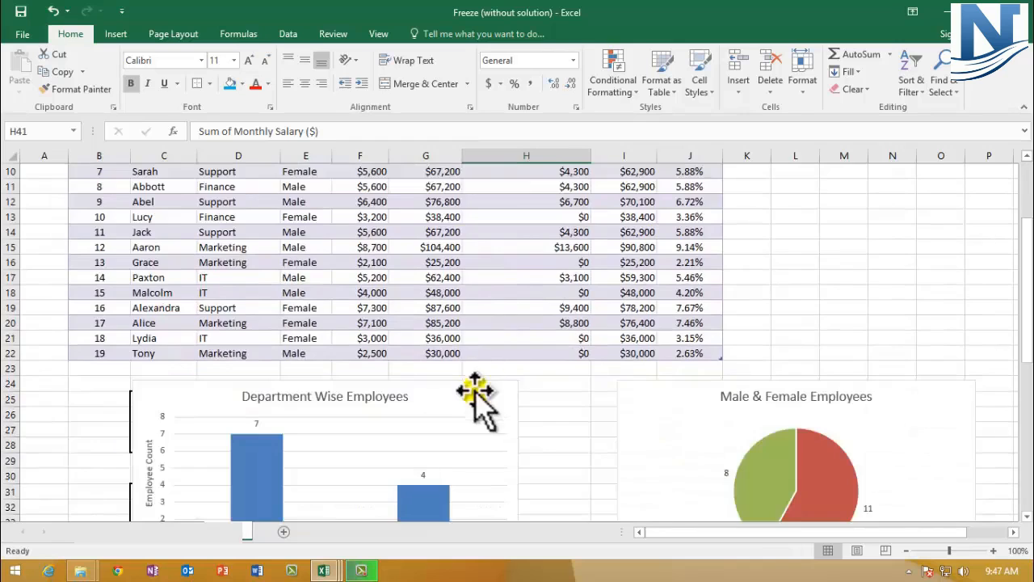
{"action": "scroll", "coordinate": [477, 396], "scroll_direction": "down", "scroll_amount": 8}
{"action": "left_click", "coordinate": [617, 368]}
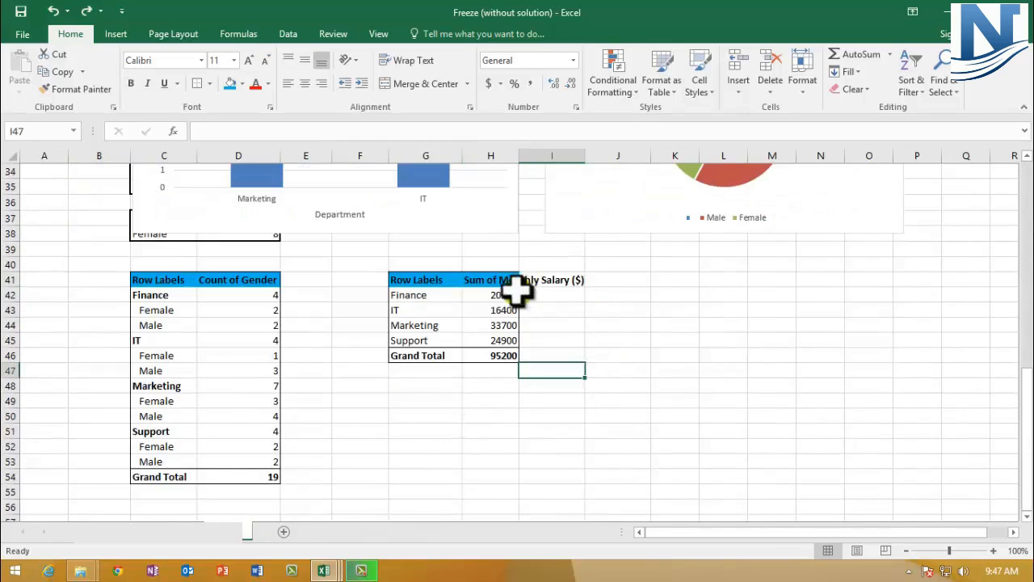
- Wrap the text of the salary table header cell H41
{"action": "left_click", "coordinate": [484, 281]}
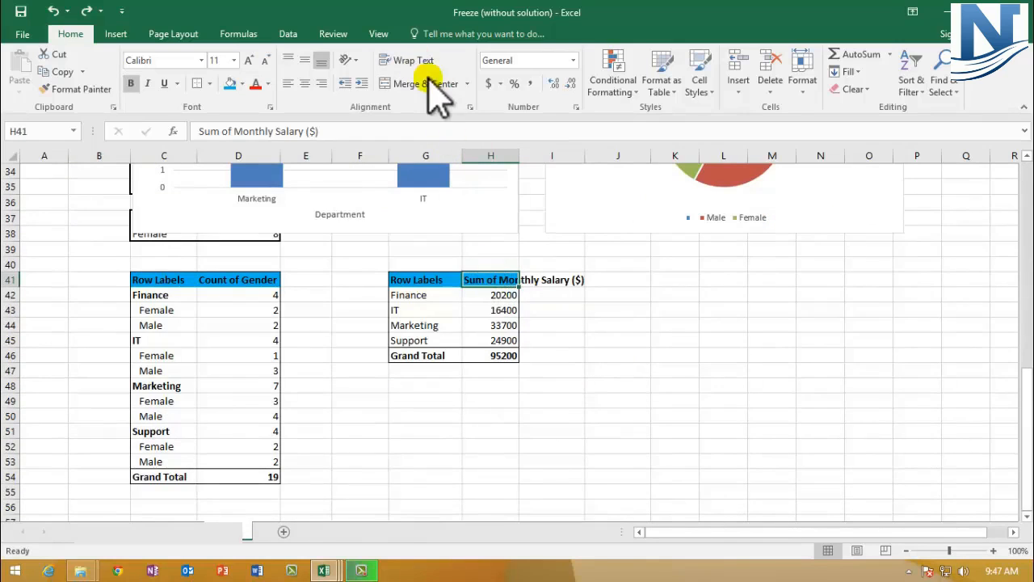
{"action": "left_click", "coordinate": [413, 61]}
{"action": "left_click", "coordinate": [618, 339]}
- Middle-align row 41 vertically so both pivot table headers are centred
{"action": "left_click", "coordinate": [10, 291]}
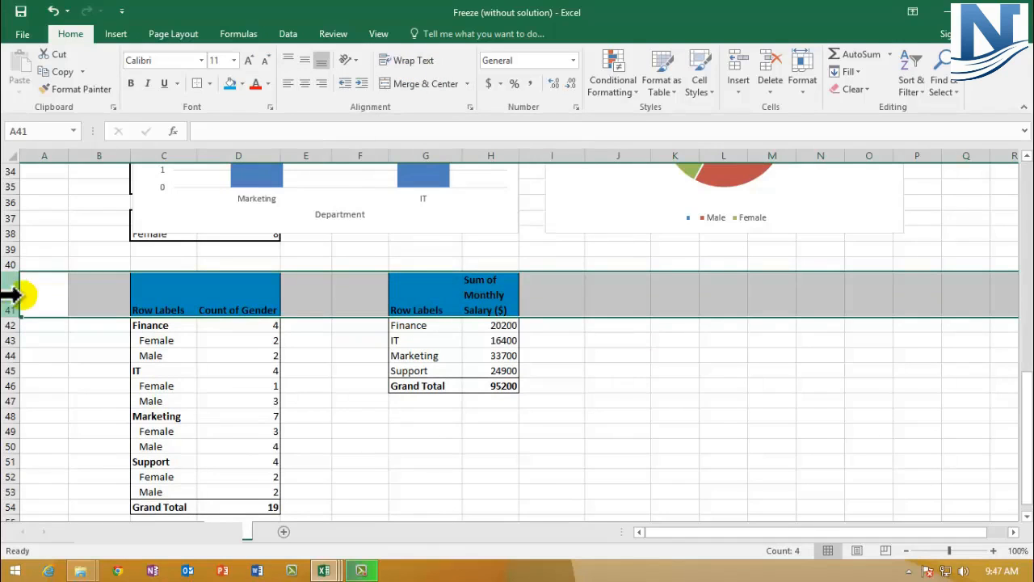
{"action": "left_click", "coordinate": [151, 293]}
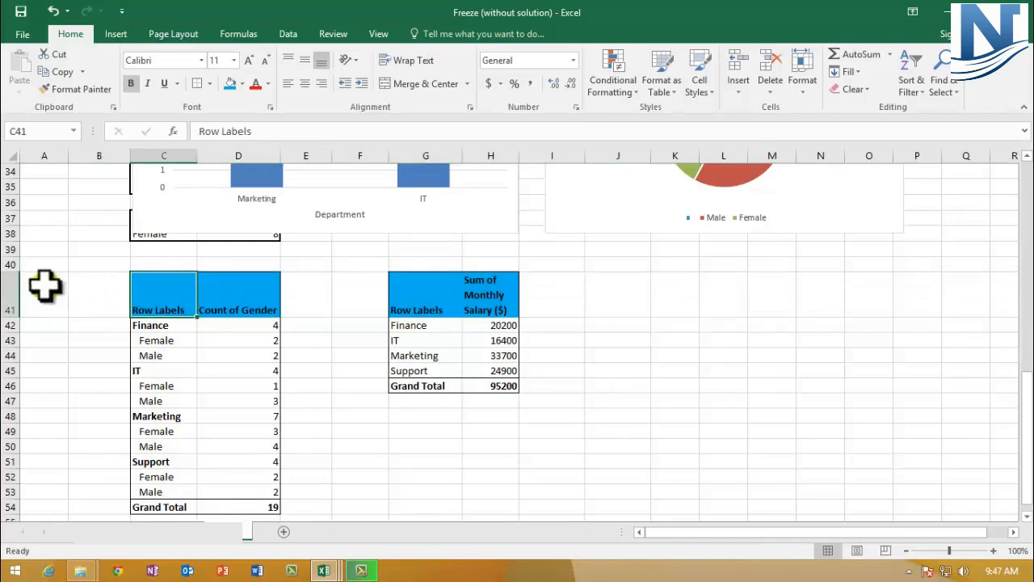
{"action": "left_click", "coordinate": [9, 291]}
{"action": "left_click", "coordinate": [305, 60]}
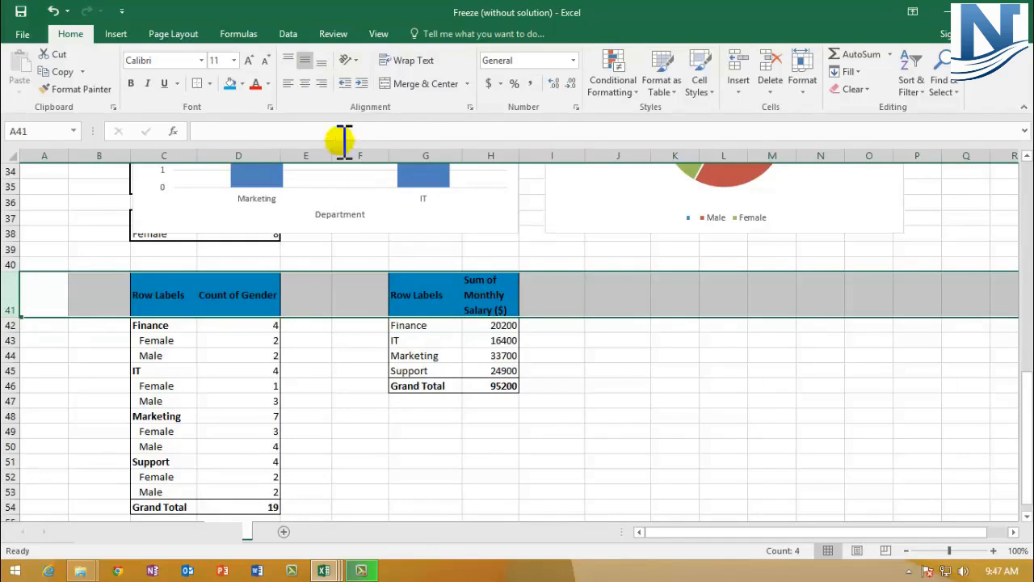
{"action": "left_click", "coordinate": [606, 386]}
- Move the Department Wise Employees chart slightly left and up
{"action": "scroll", "coordinate": [383, 406], "scroll_direction": "up", "scroll_amount": 1}
{"action": "scroll", "coordinate": [383, 410], "scroll_direction": "down", "scroll_amount": 1}
{"action": "scroll", "coordinate": [387, 421], "scroll_direction": "up", "scroll_amount": 5}
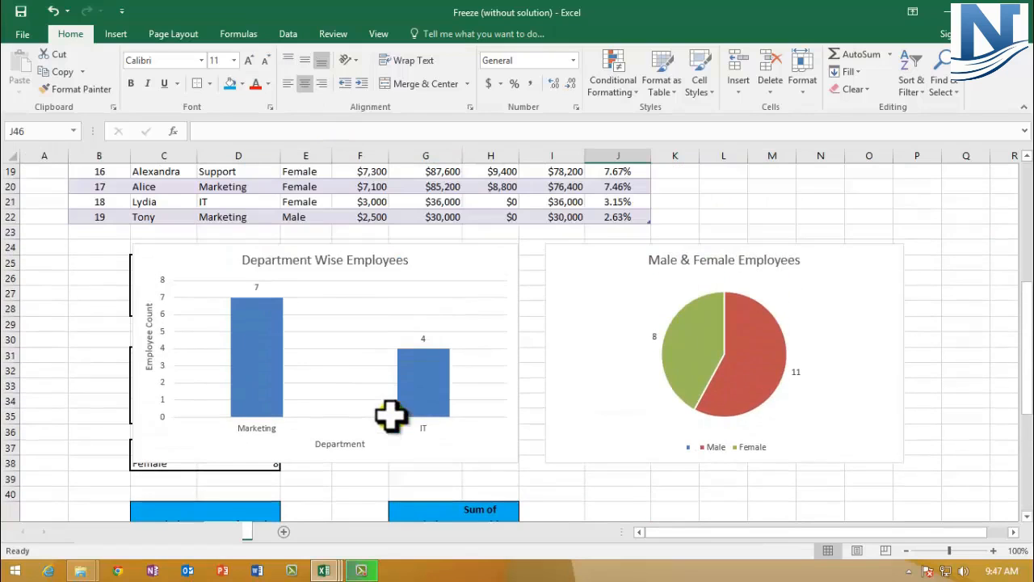
{"action": "mouse_move", "coordinate": [162, 252]}
{"action": "left_mouse_down"}
{"action": "mouse_move", "coordinate": [88, 245]}
{"action": "mouse_move", "coordinate": [155, 245]}
{"action": "mouse_move", "coordinate": [150, 254]}
{"action": "left_mouse_up"}
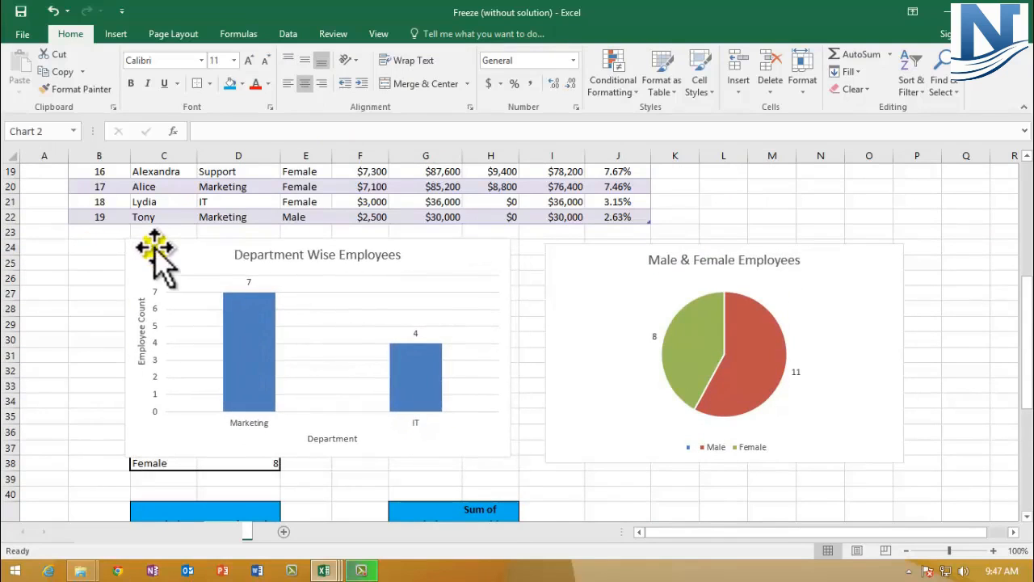
- Select the Count of Gender header cell D41 of the gender pivot table
{"action": "scroll", "coordinate": [291, 372], "scroll_direction": "down", "scroll_amount": 1}
{"action": "scroll", "coordinate": [291, 371], "scroll_direction": "down", "scroll_amount": 2}
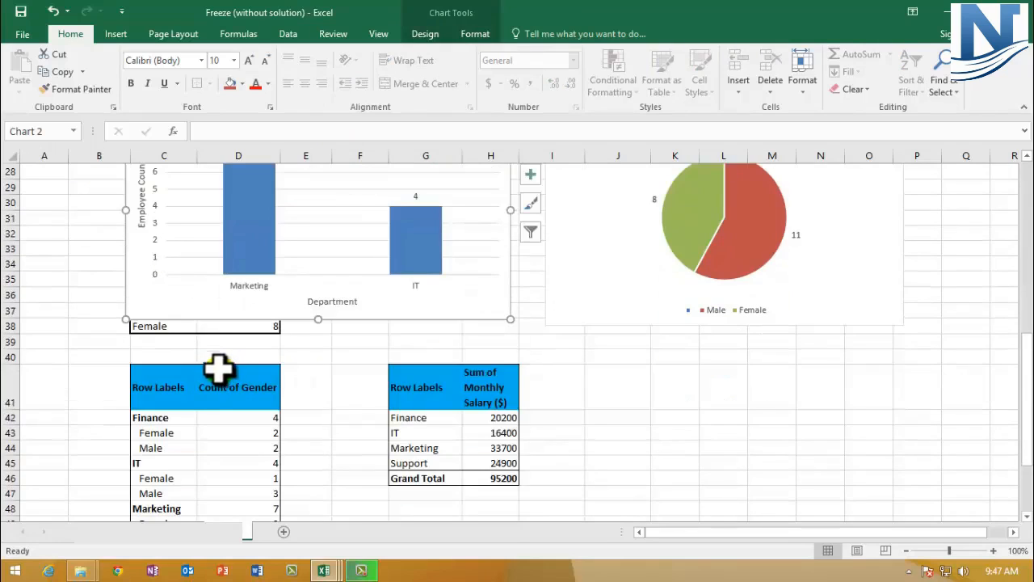
{"action": "left_click", "coordinate": [208, 369]}
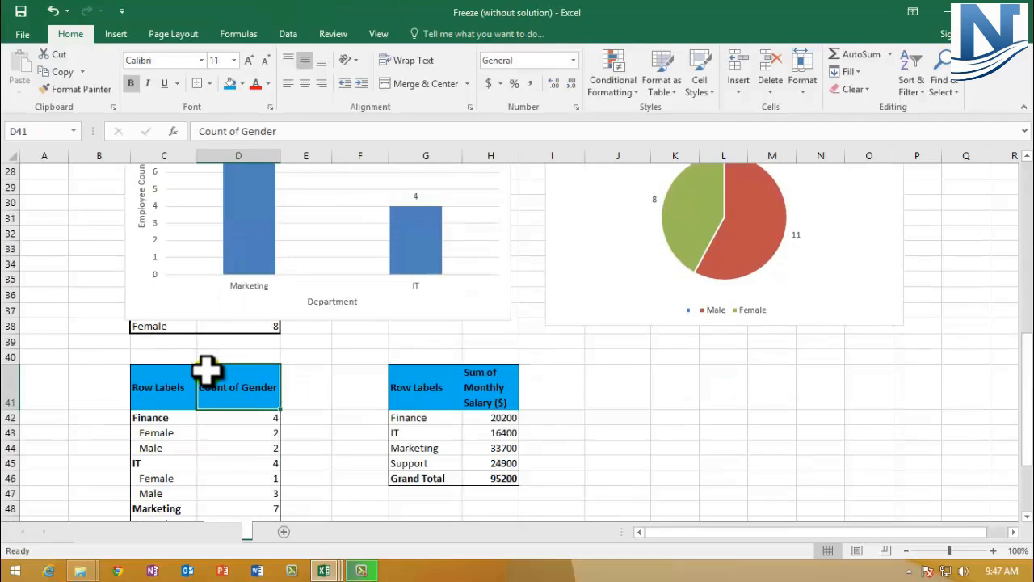